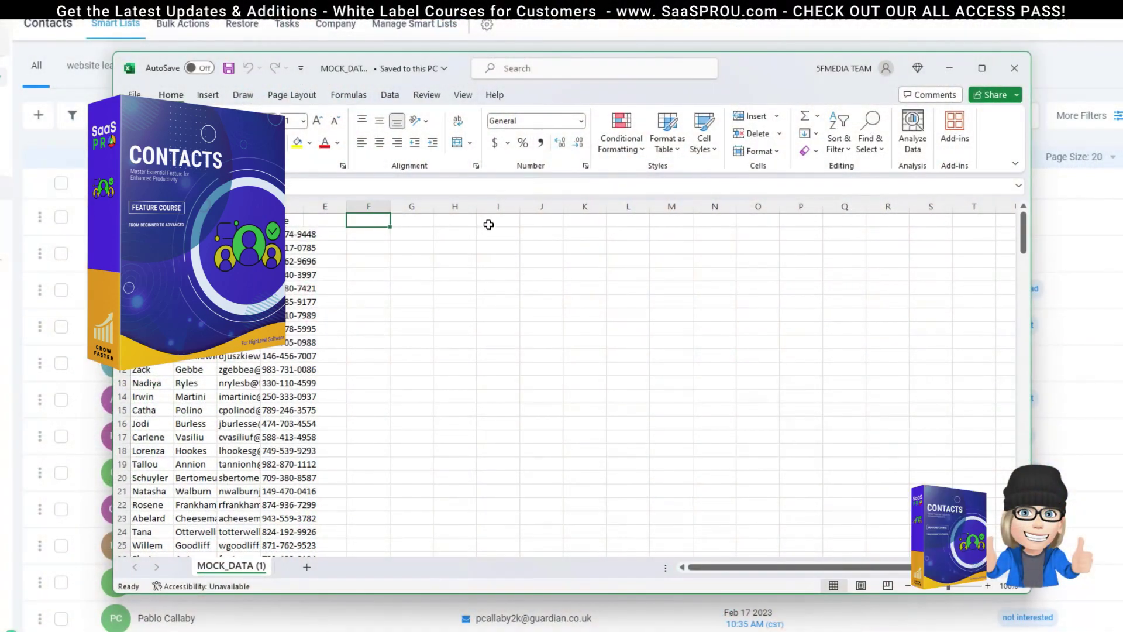
Widen the first_name, last_name, email and phone columns to show more of their contents.
{"action": "left_click", "coordinate": [325, 220]}
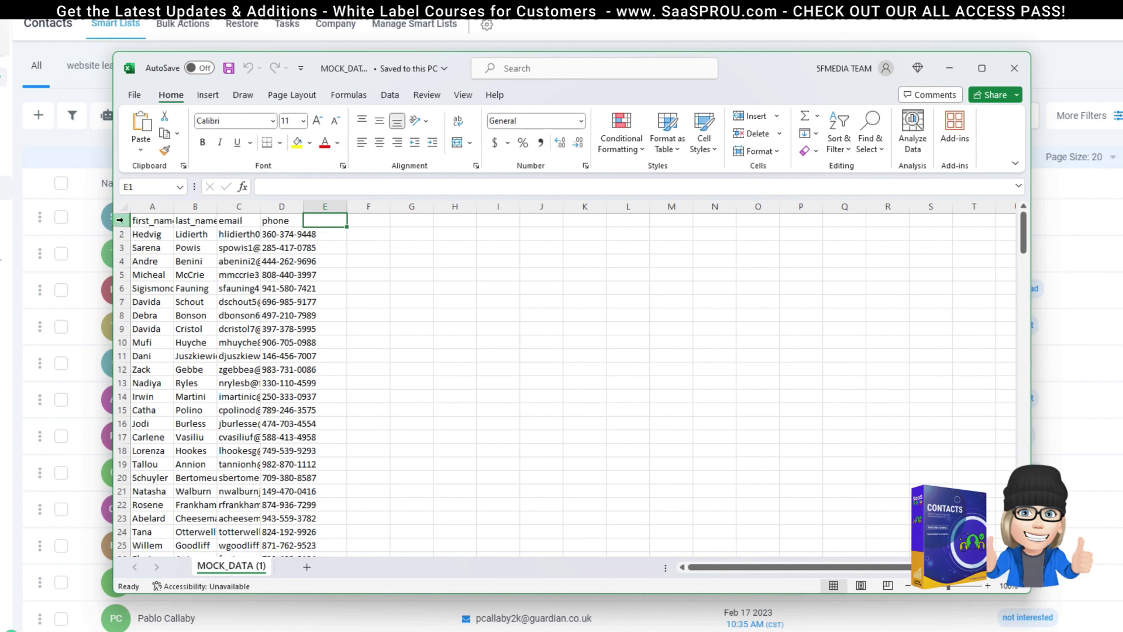
{"action": "left_click", "coordinate": [120, 220]}
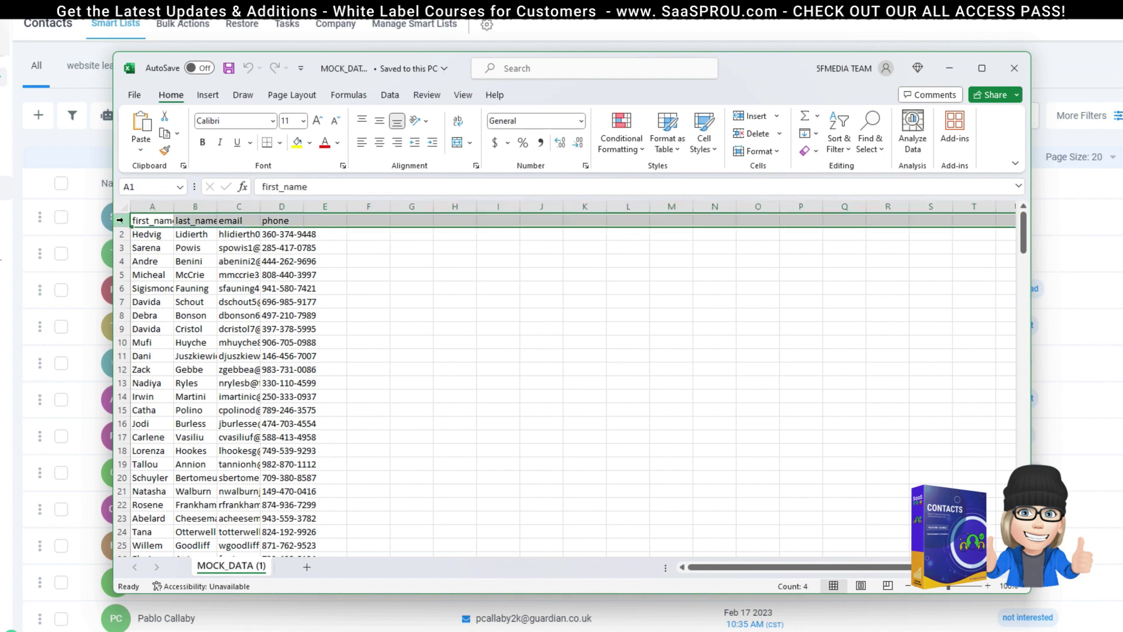
{"action": "left_click", "coordinate": [983, 68]}
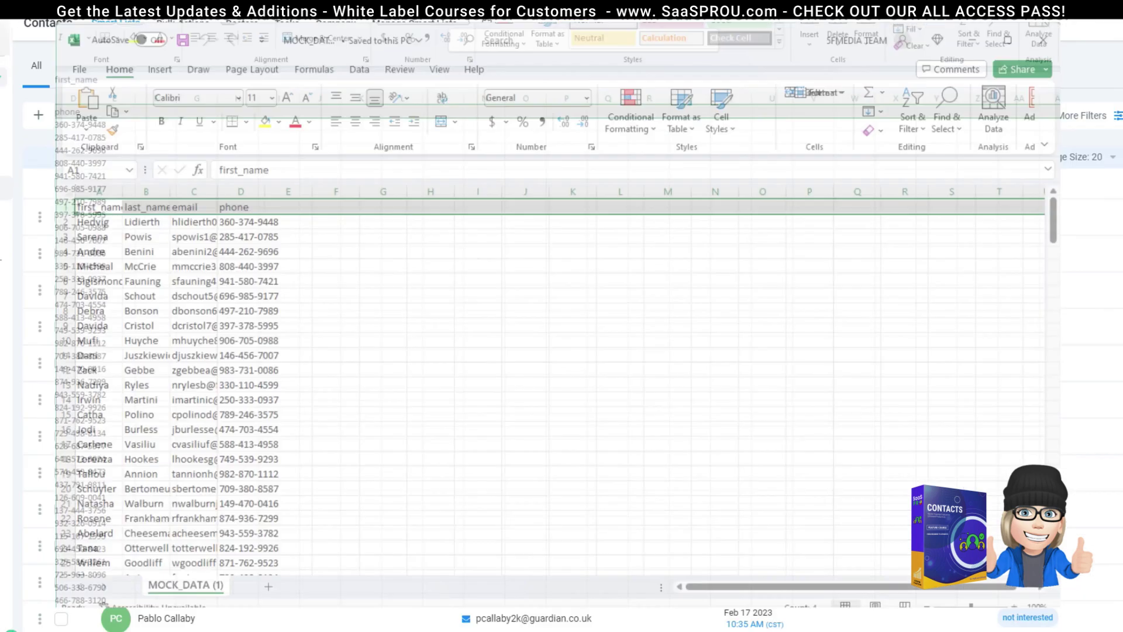
{"action": "key", "text": "super+Down"}
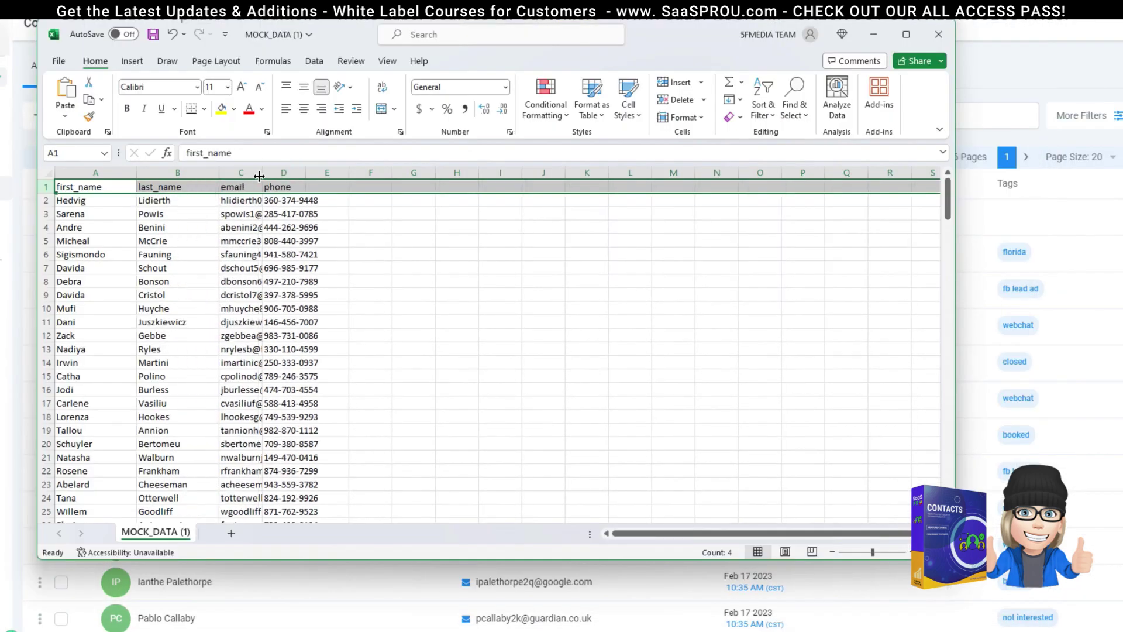
{"action": "double_click", "coordinate": [259, 176]}
{"action": "double_click", "coordinate": [349, 173]}
{"action": "left_click", "coordinate": [628, 268]}
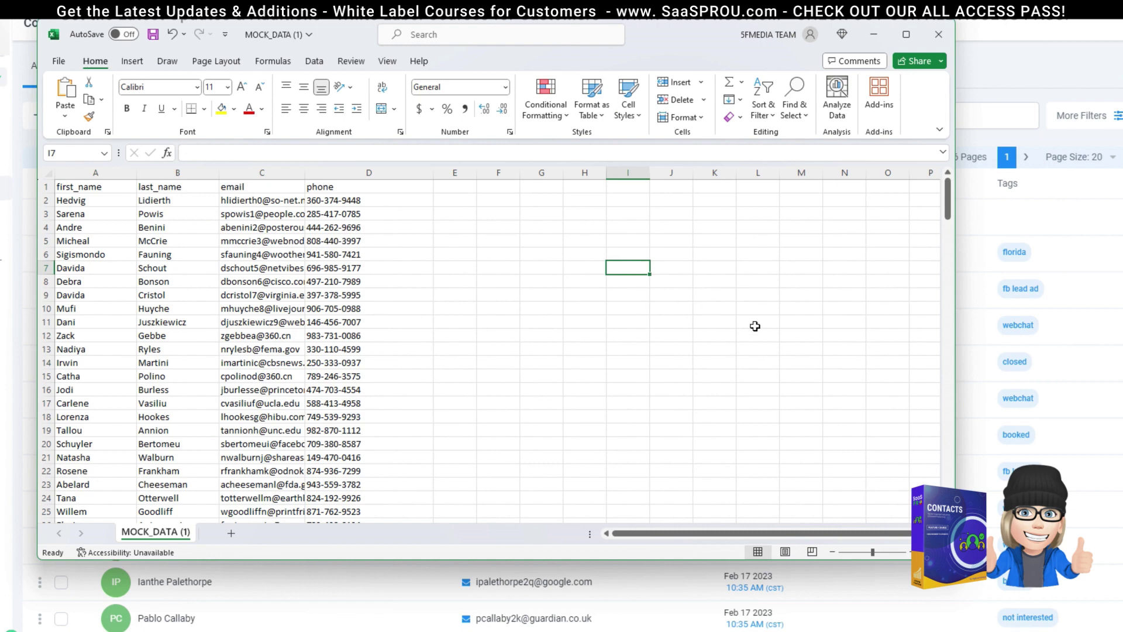
Review the first_name, last_name, email and phone headers in row 1.
{"action": "left_click", "coordinate": [75, 187]}
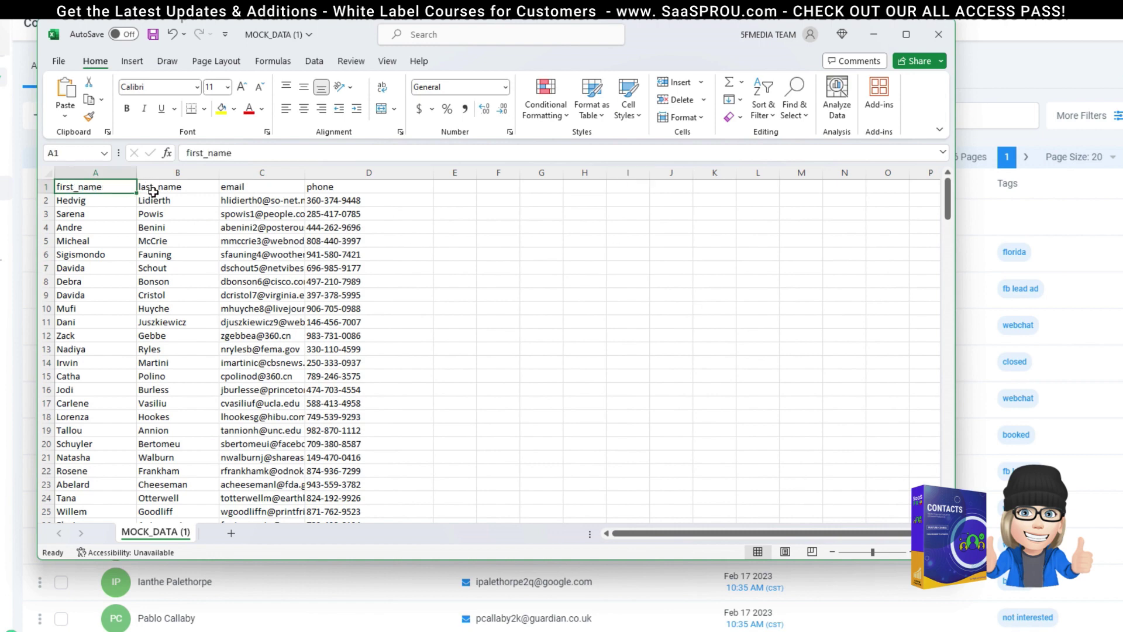
{"action": "left_click", "coordinate": [166, 186]}
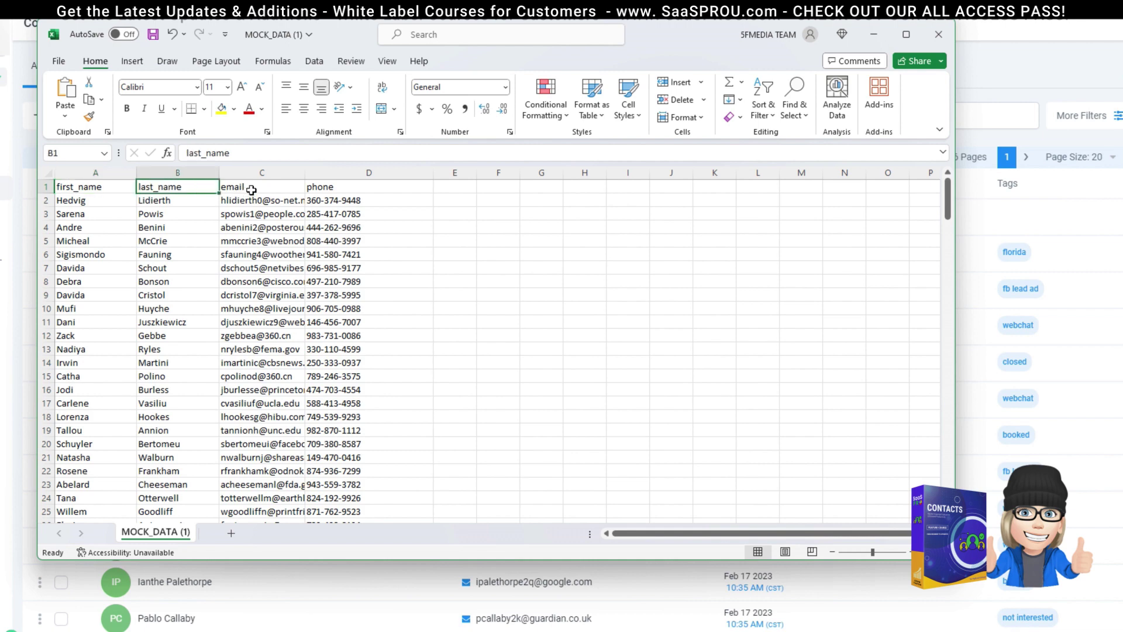
{"action": "left_click", "coordinate": [257, 188]}
{"action": "left_click", "coordinate": [351, 187]}
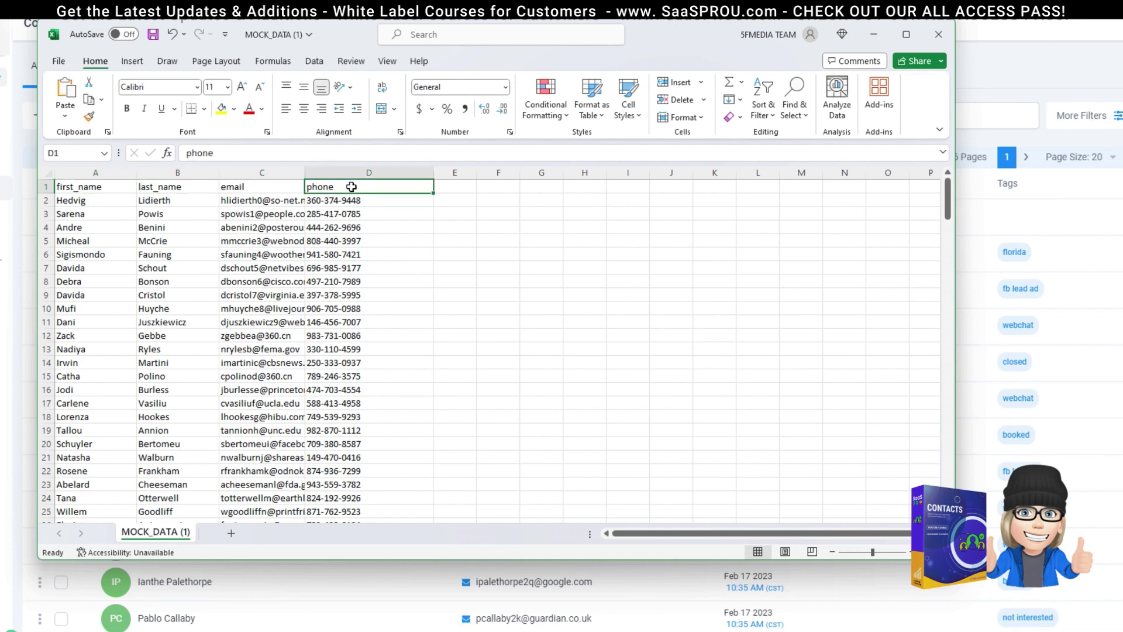
{"action": "key", "text": "Tab"}
Examine the contact records down to the last row, checking the first-name column and the block of contact data.
{"action": "scroll", "coordinate": [126, 321], "scroll_direction": "down", "scroll_amount": 8}
{"action": "scroll", "coordinate": [121, 427], "scroll_direction": "down", "scroll_amount": 20}
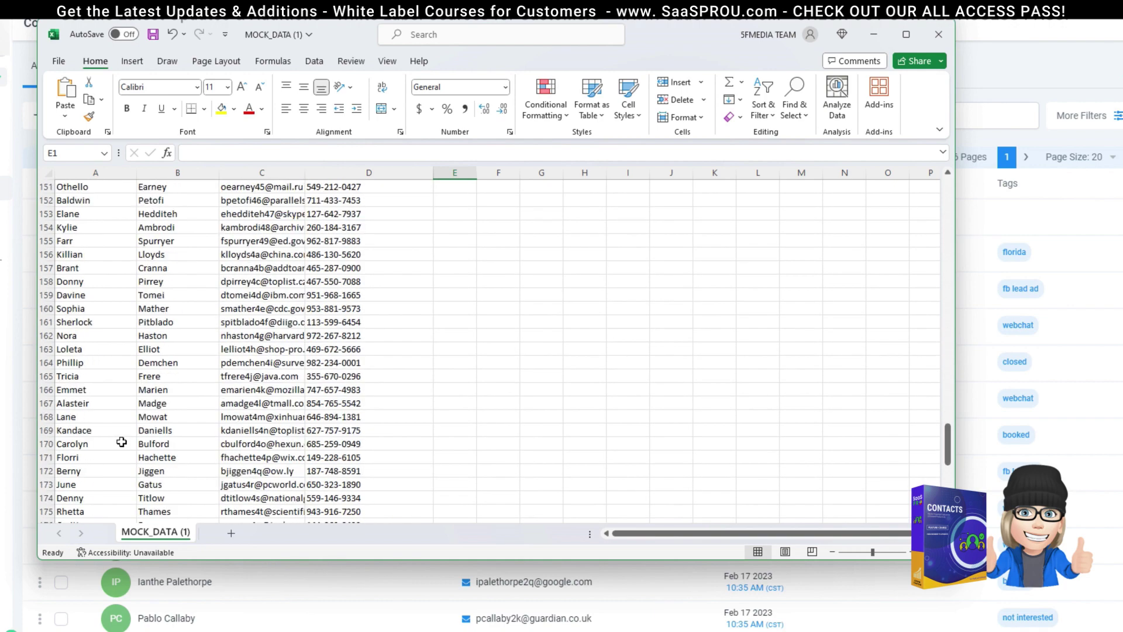
{"action": "scroll", "coordinate": [121, 442], "scroll_direction": "down", "scroll_amount": 17}
{"action": "scroll", "coordinate": [118, 438], "scroll_direction": "up", "scroll_amount": 4}
{"action": "left_click_drag", "start_coordinate": [70, 335], "coordinate": [65, 100]}
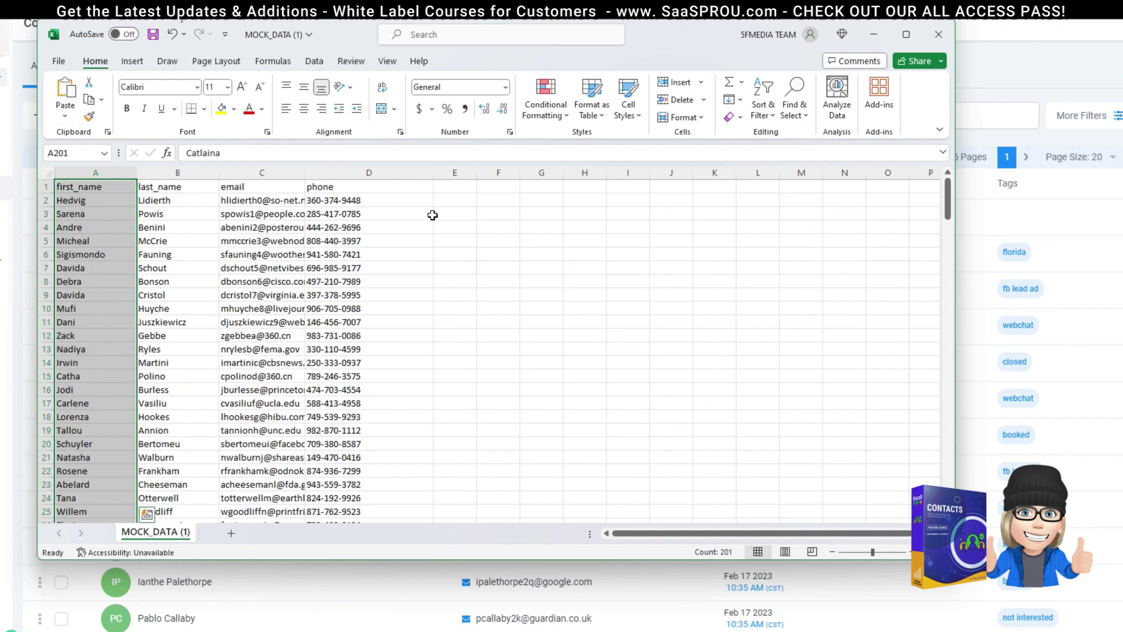
{"action": "left_click", "coordinate": [470, 204]}
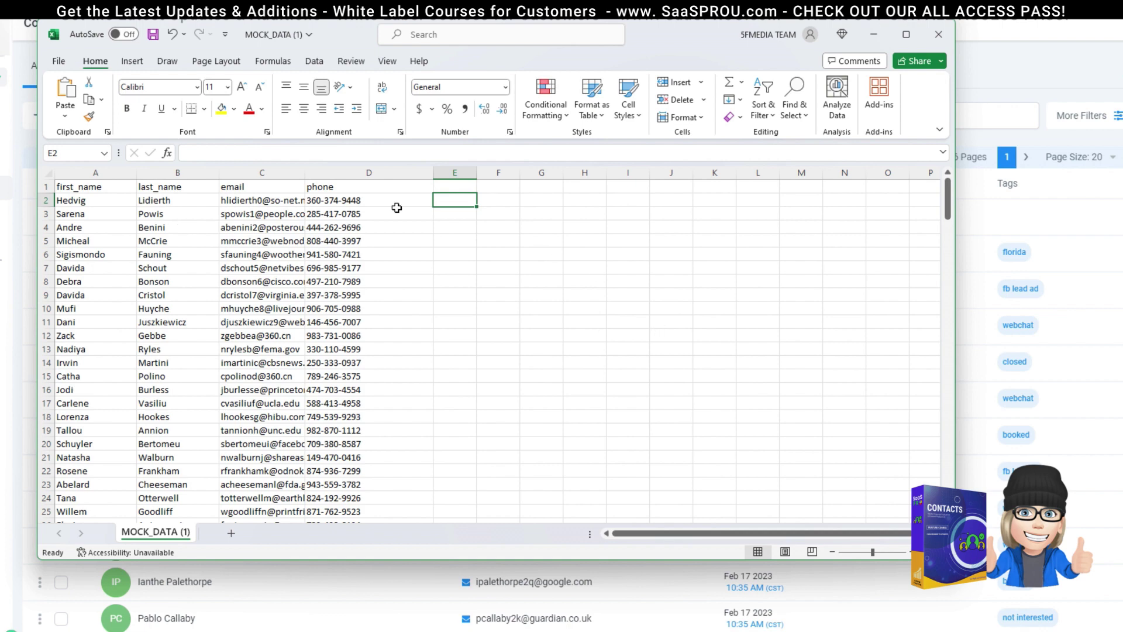
{"action": "left_click_drag", "start_coordinate": [65, 186], "coordinate": [777, 519]}
{"action": "scroll", "coordinate": [388, 367], "scroll_direction": "down", "scroll_amount": 1}
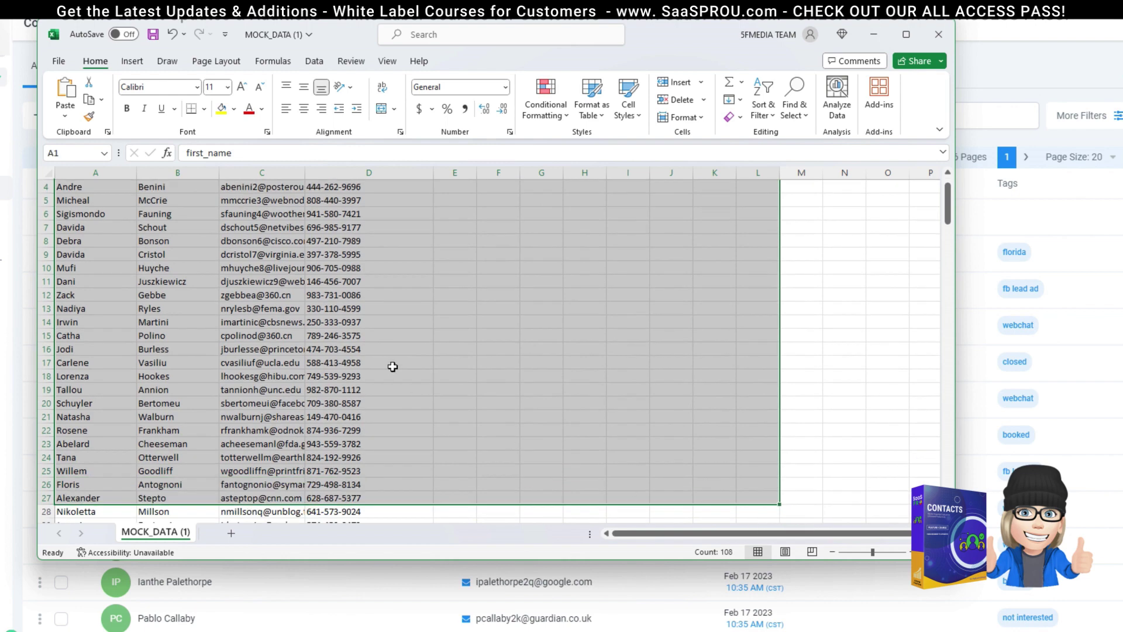
{"action": "scroll", "coordinate": [396, 368], "scroll_direction": "up", "scroll_amount": 1}
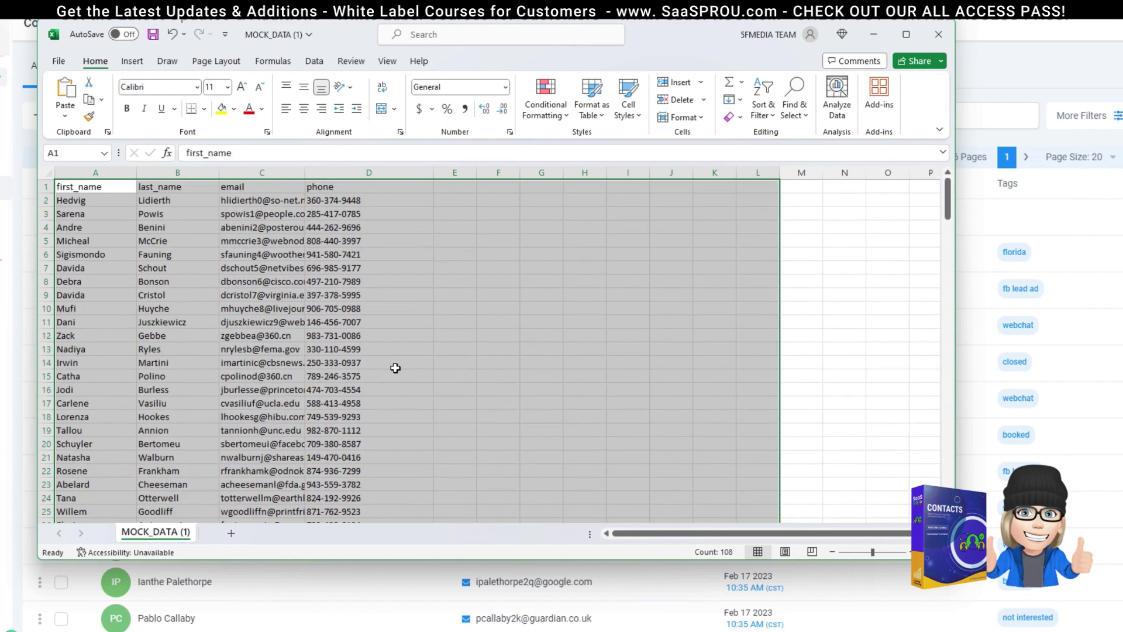
Add the column headers "type" in E1 and "tag" in F1.
{"action": "left_click", "coordinate": [452, 187]}
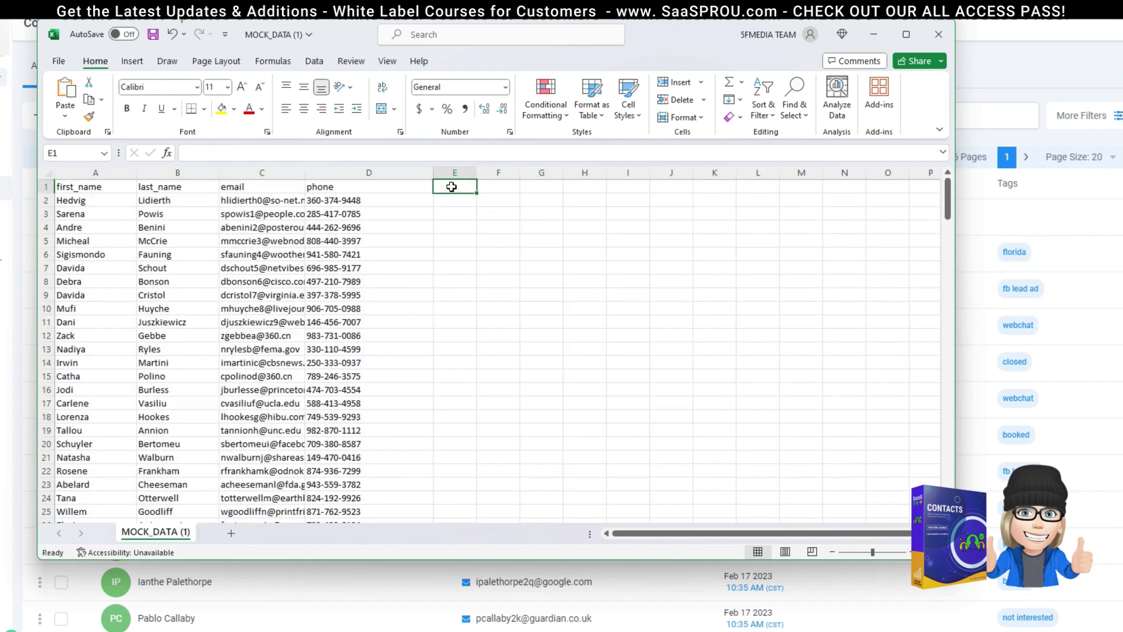
{"action": "type", "text": "type"}
{"action": "left_click", "coordinate": [514, 187]}
{"action": "type", "text": "ta"}
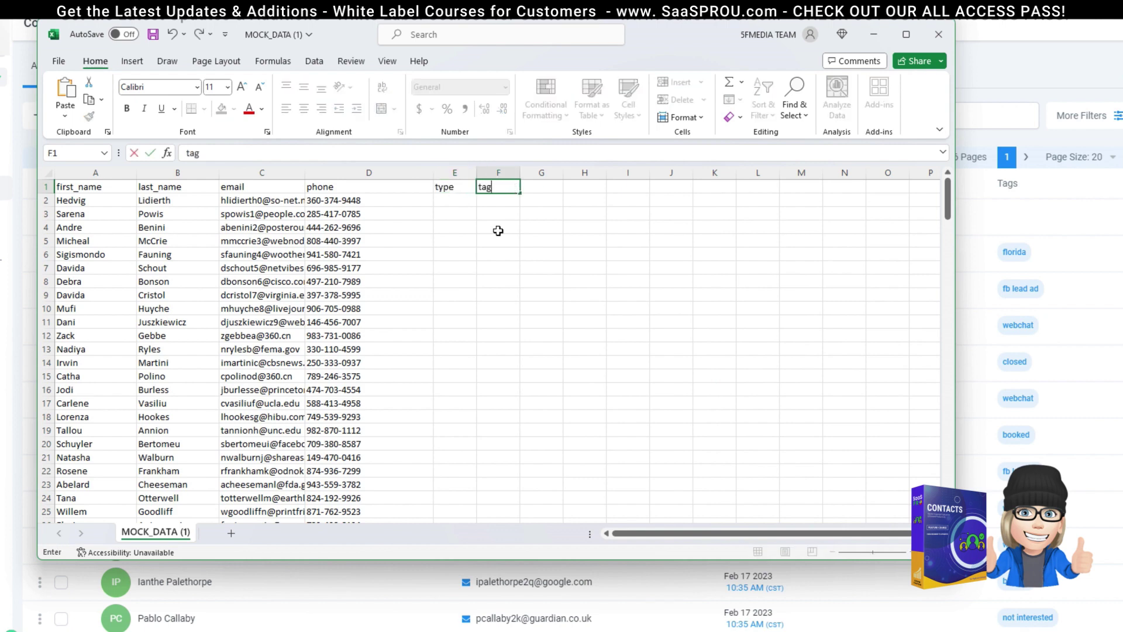
{"action": "type", "text": "g"}
{"action": "left_click", "coordinate": [498, 230]}
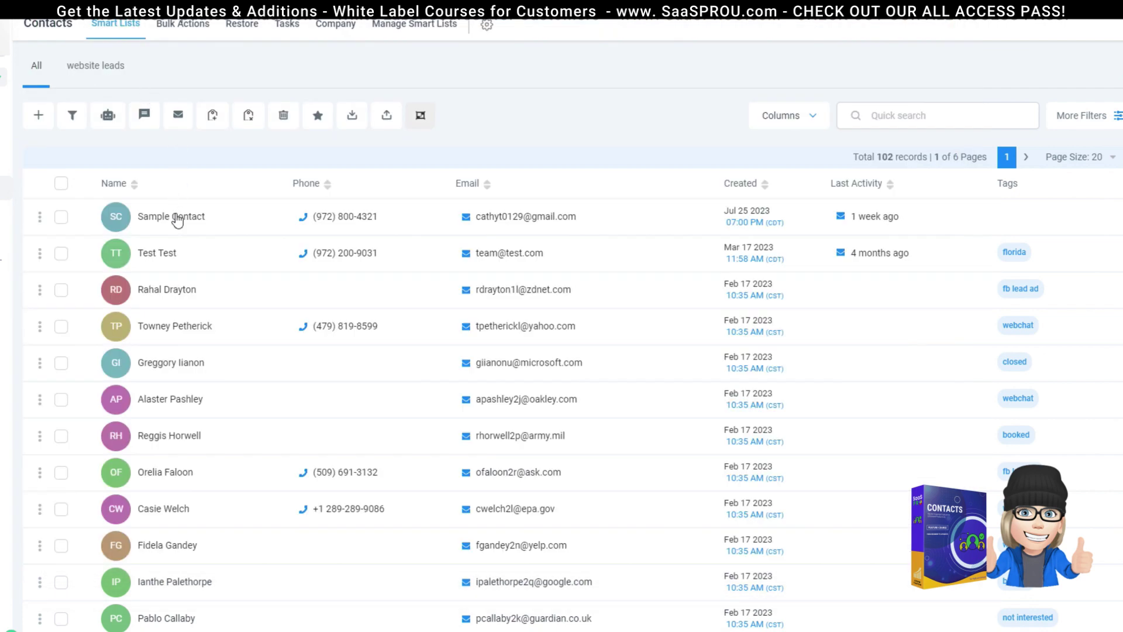
Switch to the CRM contacts list, open the sample contact's record and view its Contact Type options.
{"action": "left_click", "coordinate": [177, 221]}
{"action": "scroll", "coordinate": [114, 502], "scroll_direction": "down", "scroll_amount": 10}
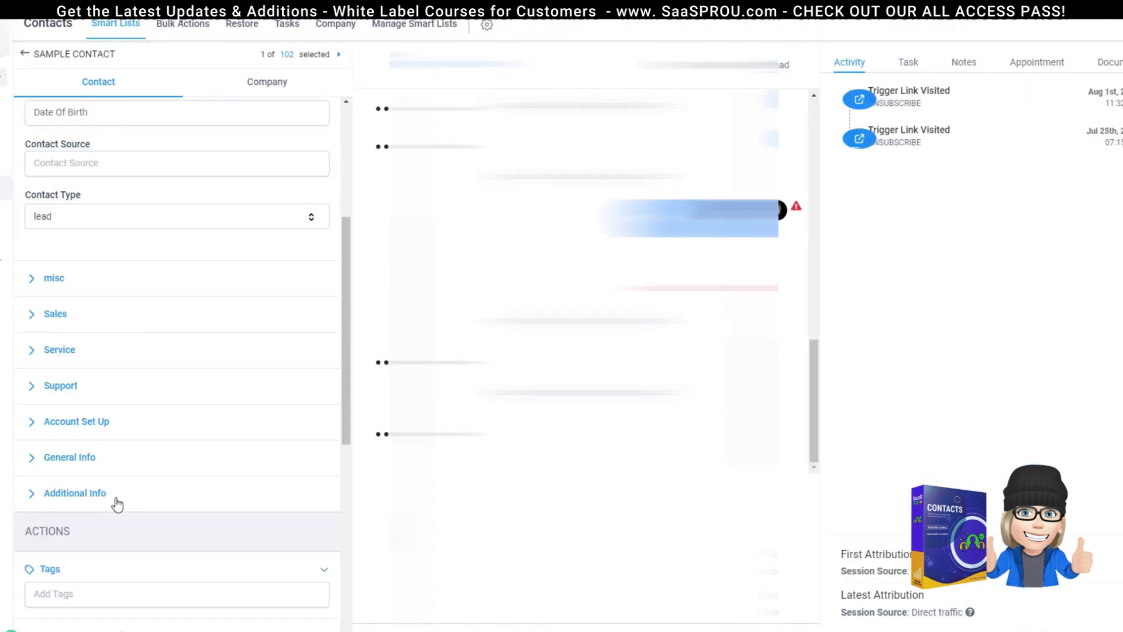
{"action": "scroll", "coordinate": [143, 419], "scroll_direction": "up", "scroll_amount": 10}
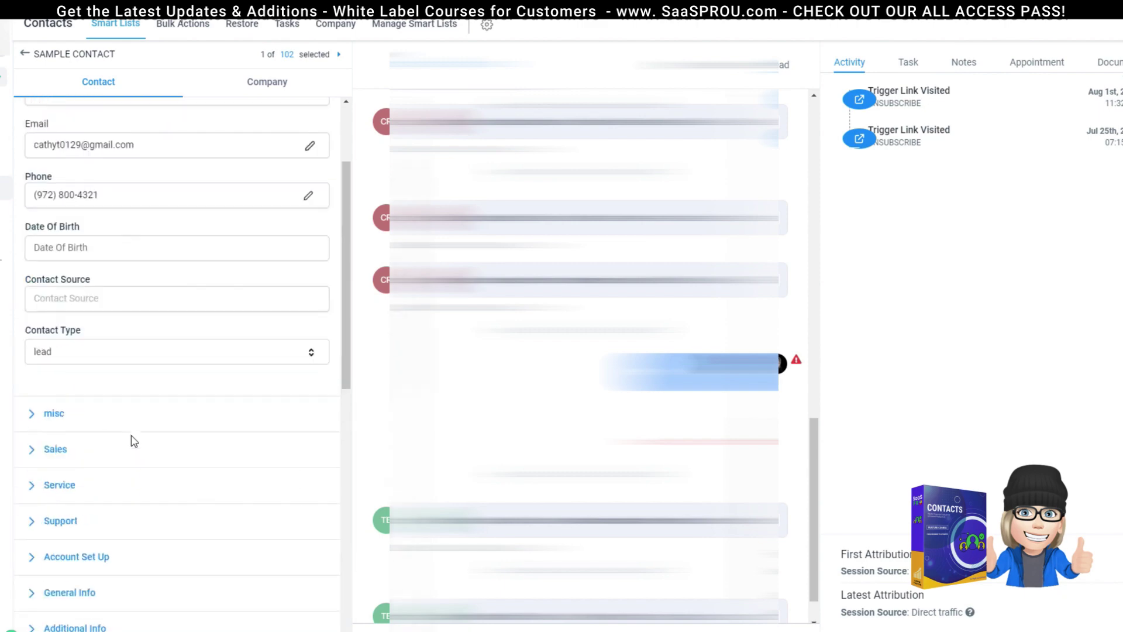
{"action": "scroll", "coordinate": [57, 469], "scroll_direction": "down", "scroll_amount": 2}
{"action": "left_click", "coordinate": [55, 351]}
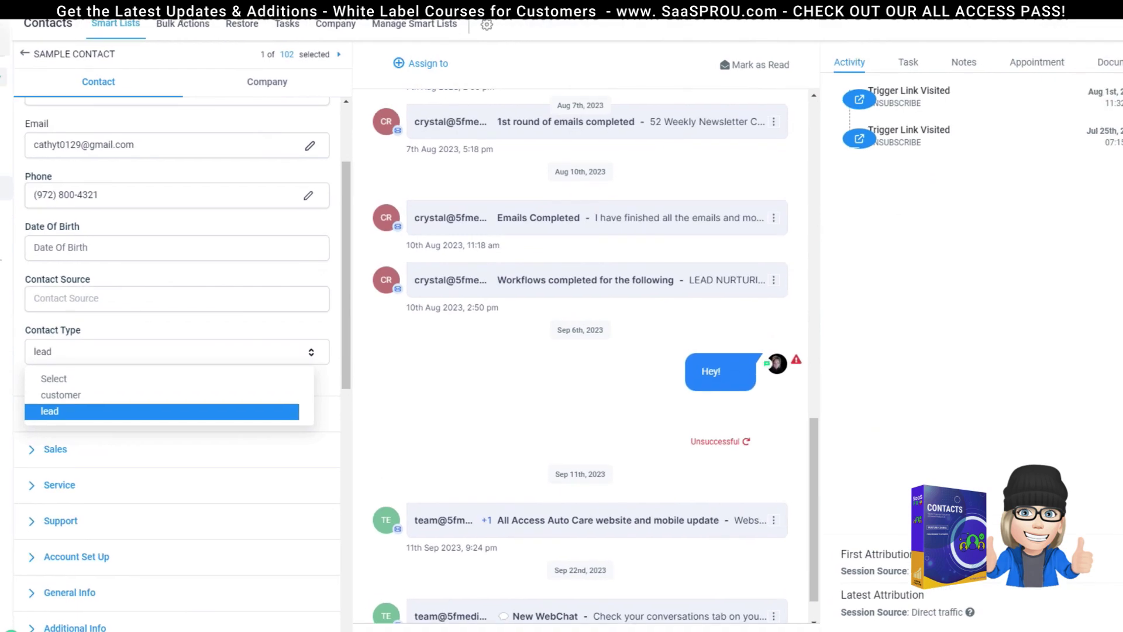
Switch back to the MOCK_DATA (1) workbook in Excel and enter "catering" in F2 and "customer" in E2.
{"action": "key", "text": "alt+Tab"}
{"action": "left_click_drag", "start_coordinate": [601, 160], "coordinate": [579, 58]}
{"action": "key", "text": "Right"}
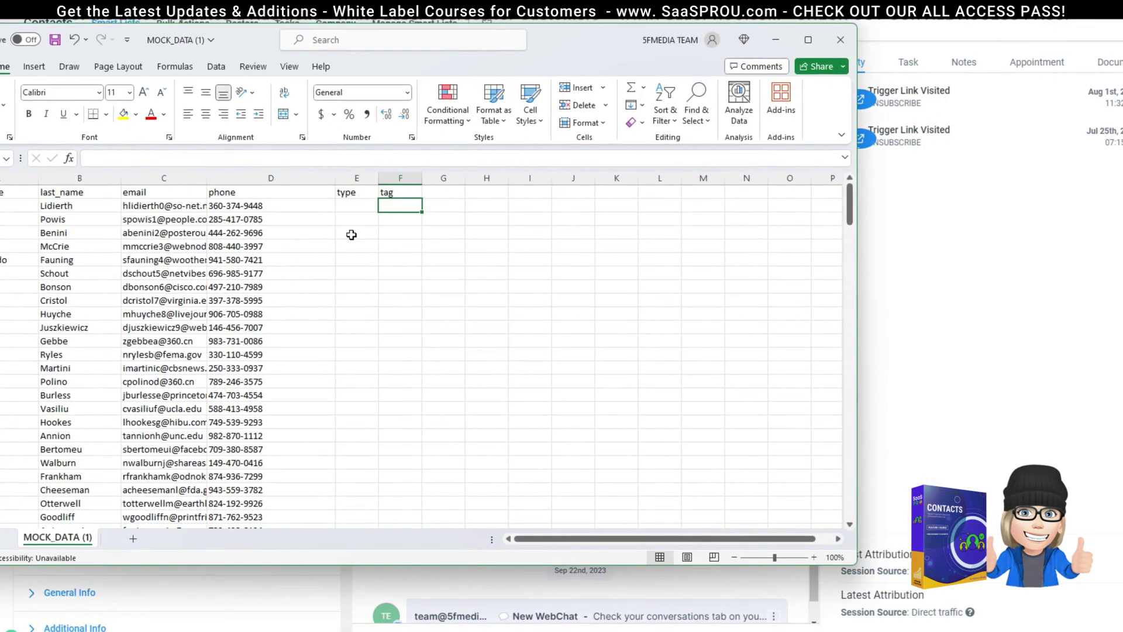
{"action": "type", "text": "catering"}
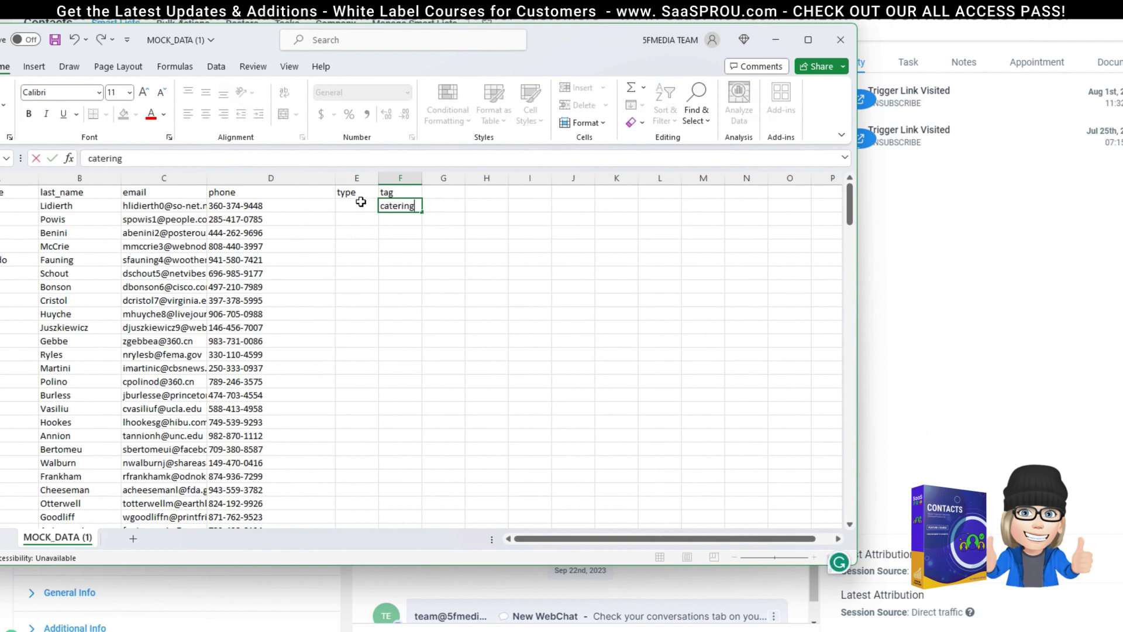
{"action": "left_click", "coordinate": [370, 204]}
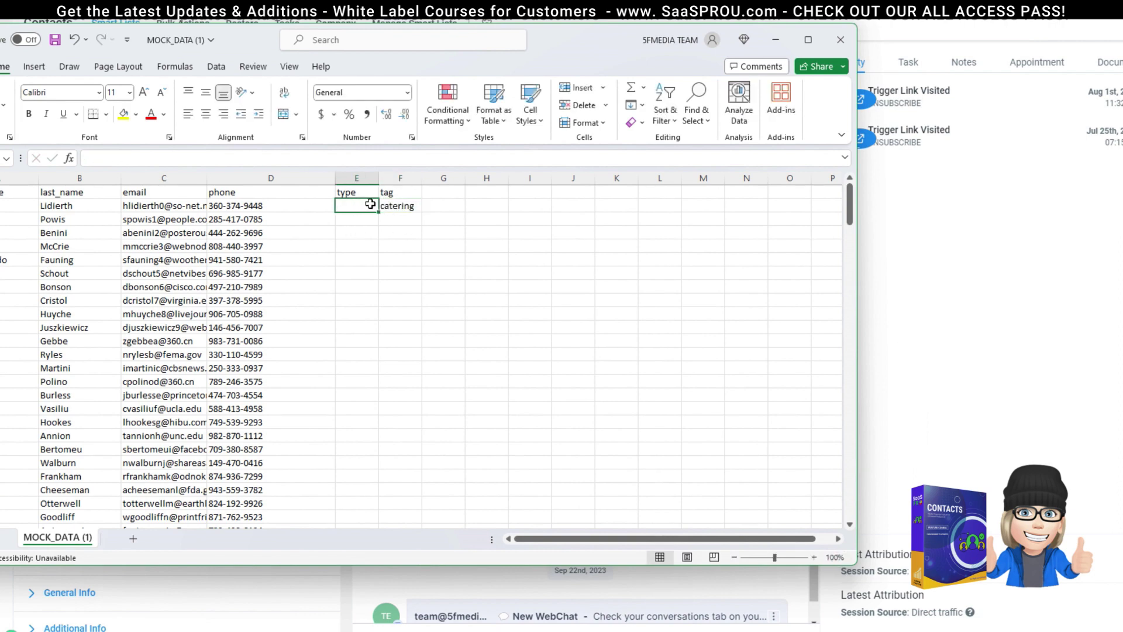
{"action": "type", "text": "customer"}
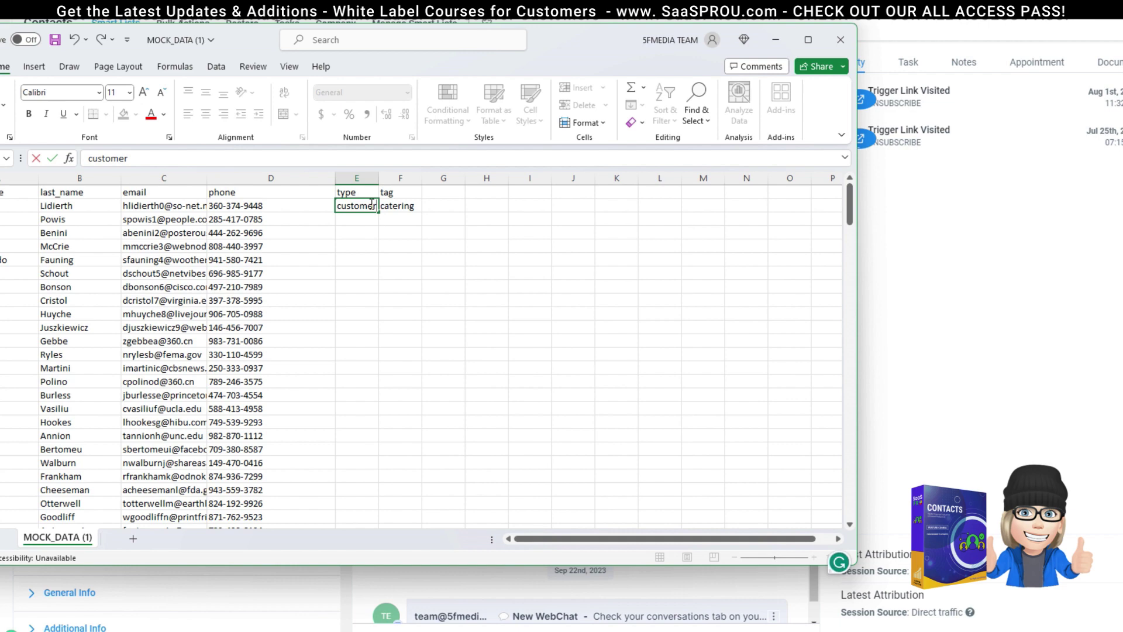
{"action": "left_click", "coordinate": [515, 235]}
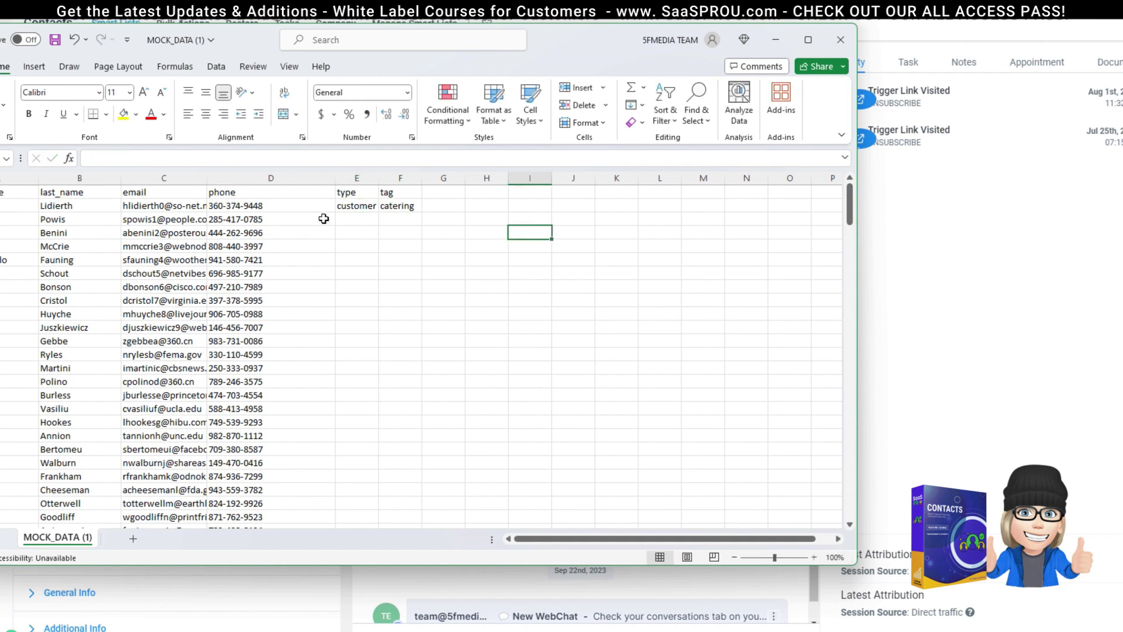
Copy the type and tag values from E2:F2 into all remaining contact rows, from row 3 through row 201.
{"action": "left_click", "coordinate": [406, 205]}
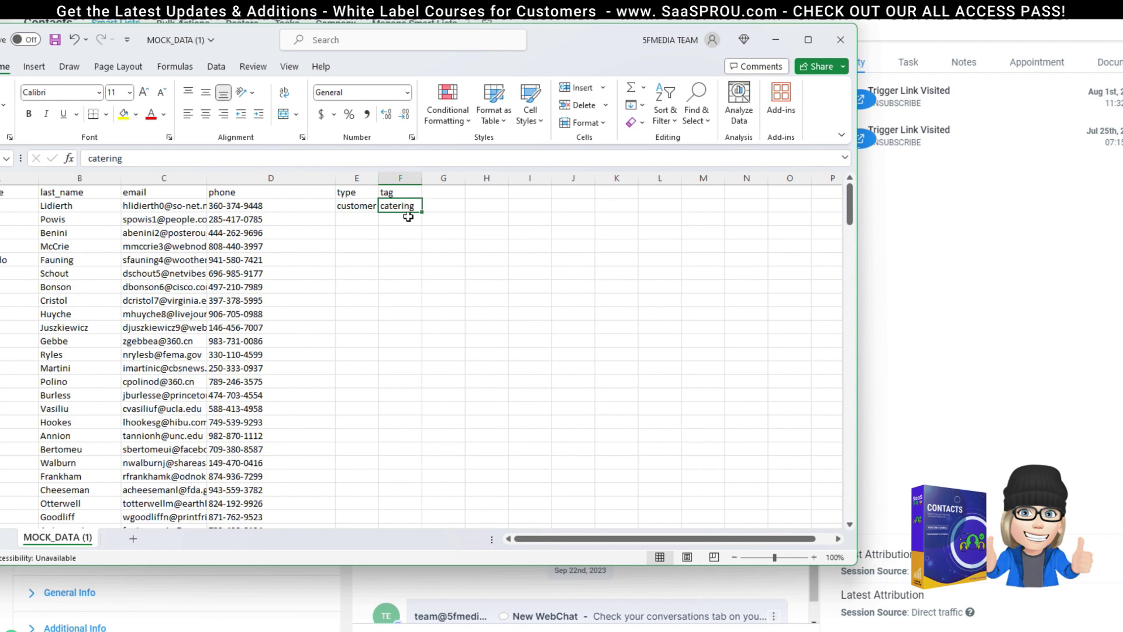
{"action": "left_click_drag", "start_coordinate": [353, 208], "coordinate": [392, 207]}
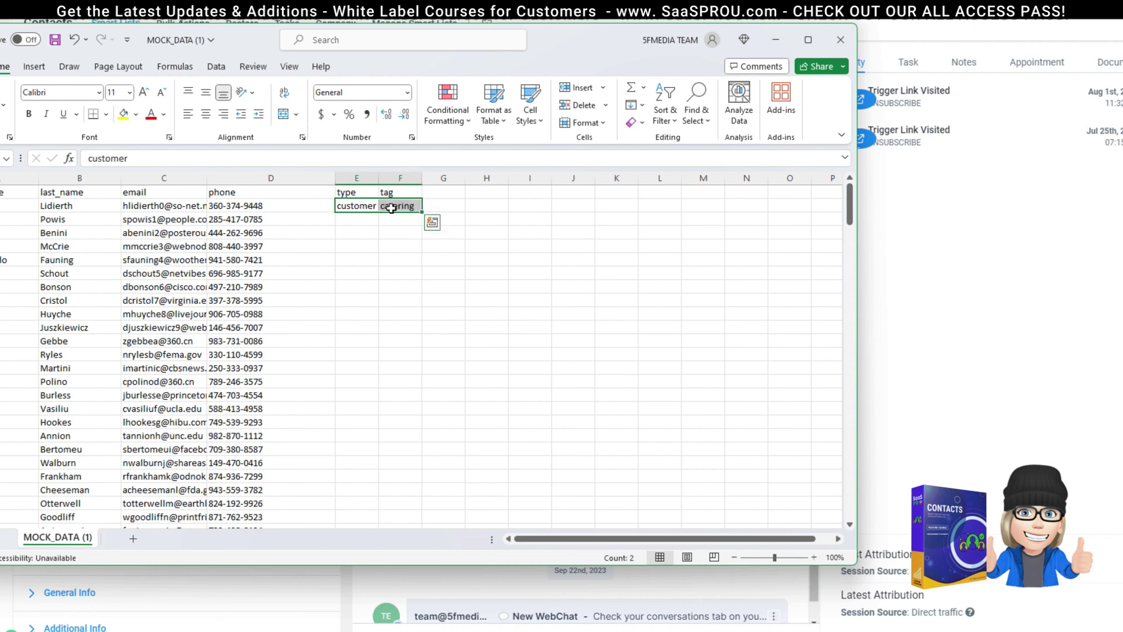
{"action": "right_click", "coordinate": [391, 207]}
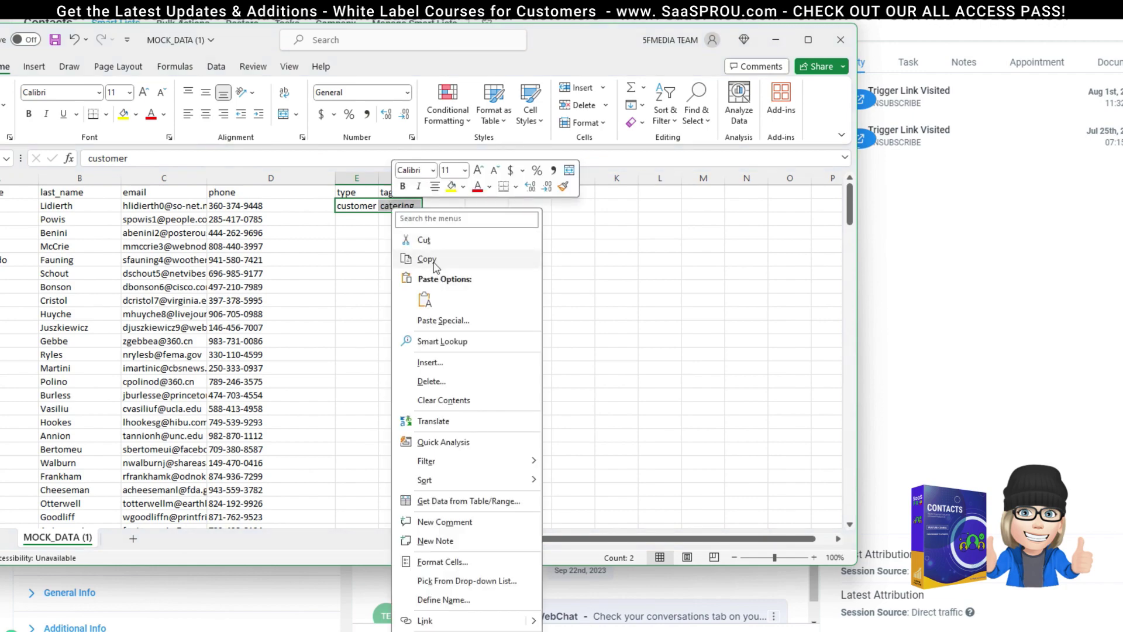
{"action": "left_click", "coordinate": [435, 259]}
{"action": "left_click_drag", "start_coordinate": [356, 223], "coordinate": [377, 606]}
{"action": "key", "text": "ctrl+v"}
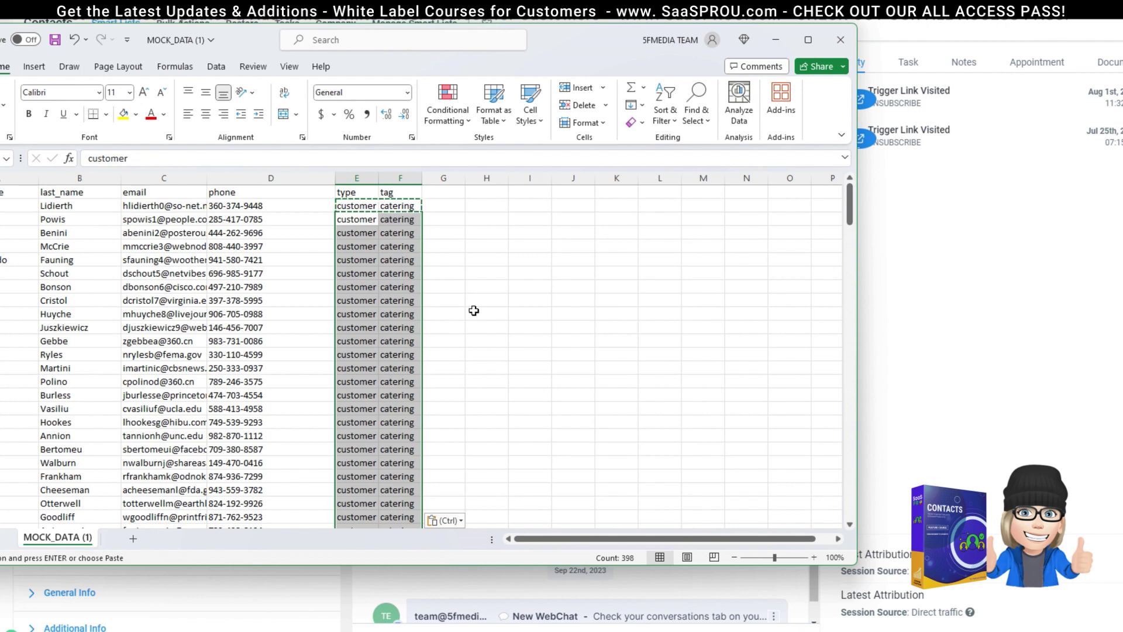
{"action": "left_click", "coordinate": [451, 283]}
{"action": "key", "text": "Escape"}
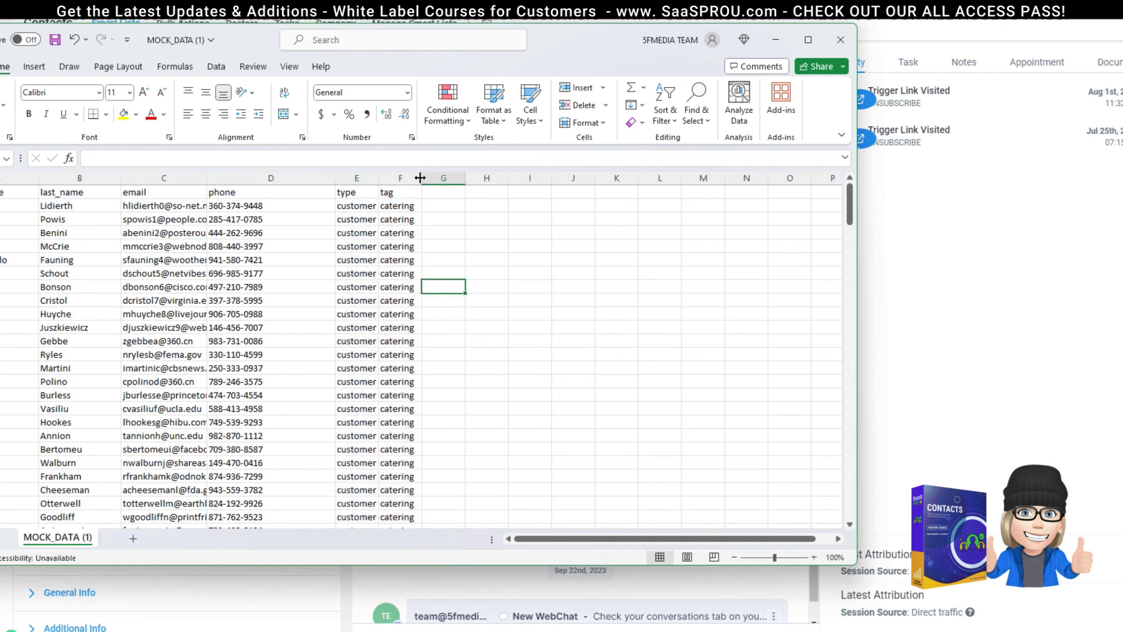
Widen the tag column and change the first contact's tag in F2 to "catering,restaurant".
{"action": "left_click_drag", "start_coordinate": [420, 177], "coordinate": [473, 177]}
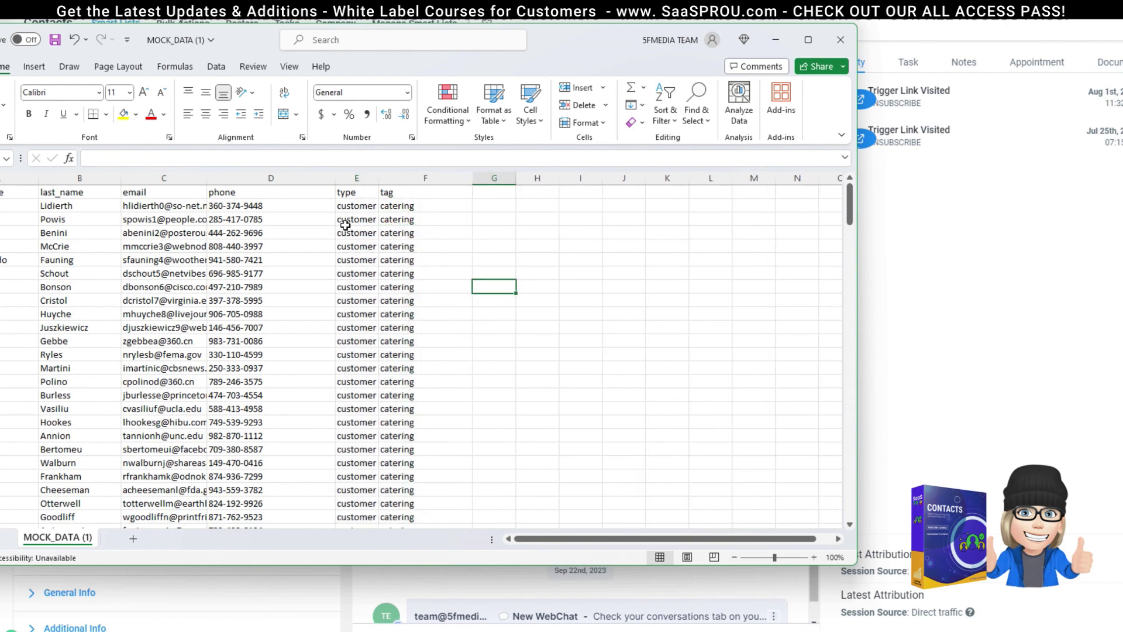
{"action": "double_click", "coordinate": [418, 205]}
{"action": "type", "text": ","}
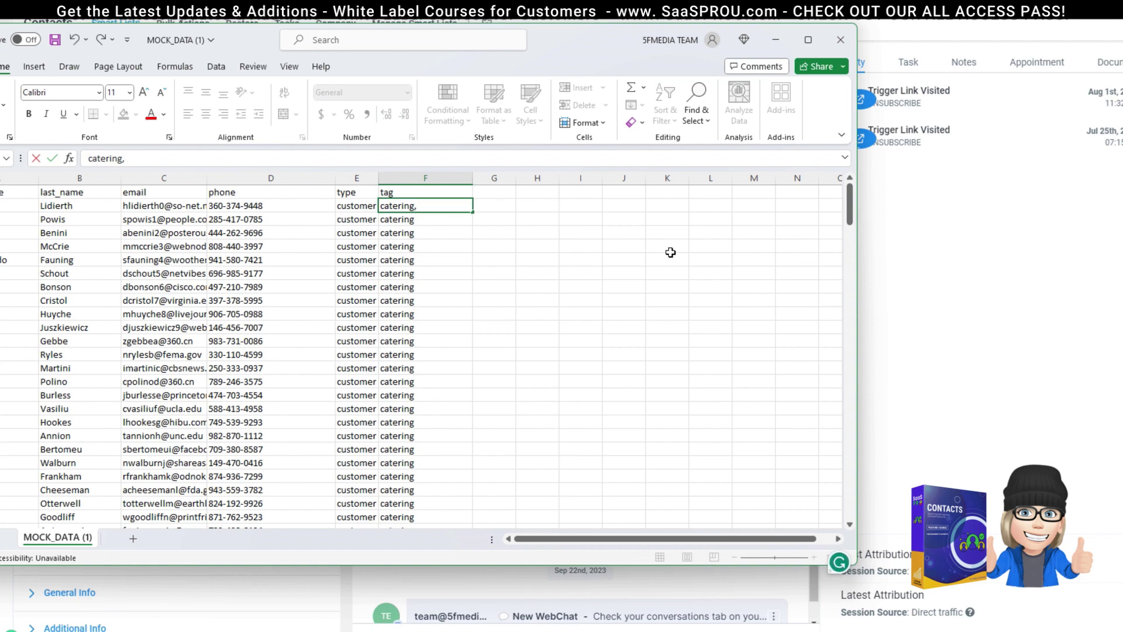
{"action": "type", "text": "restaunt"}
{"action": "double_click", "coordinate": [443, 206]}
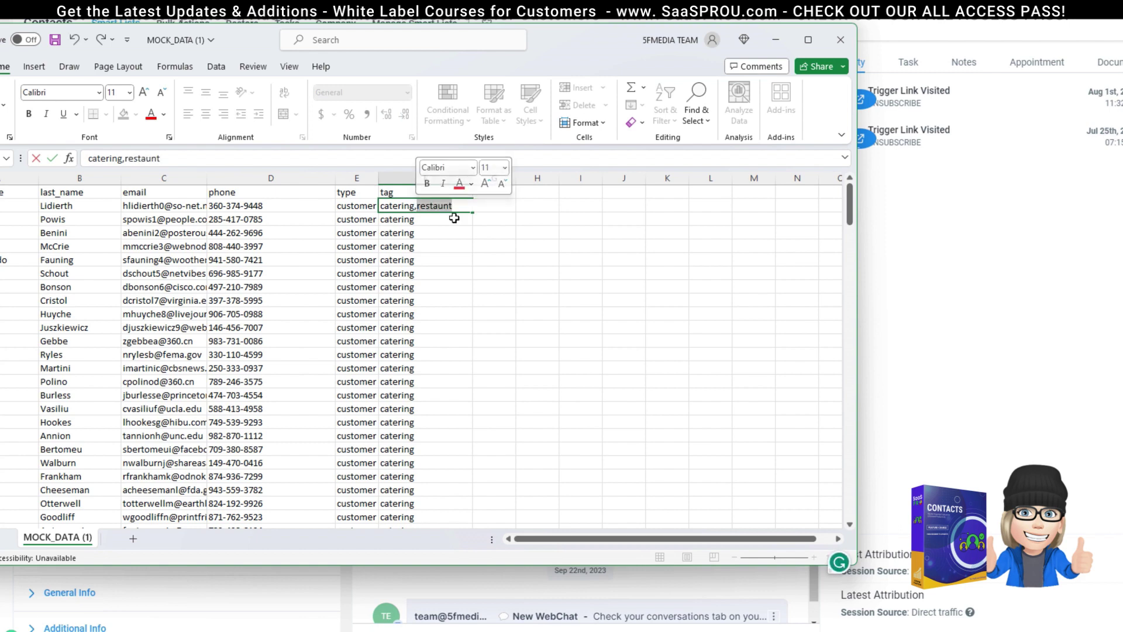
{"action": "type", "text": "restaurant"}
{"action": "key", "text": "Return"}
{"action": "key", "text": "Return"}
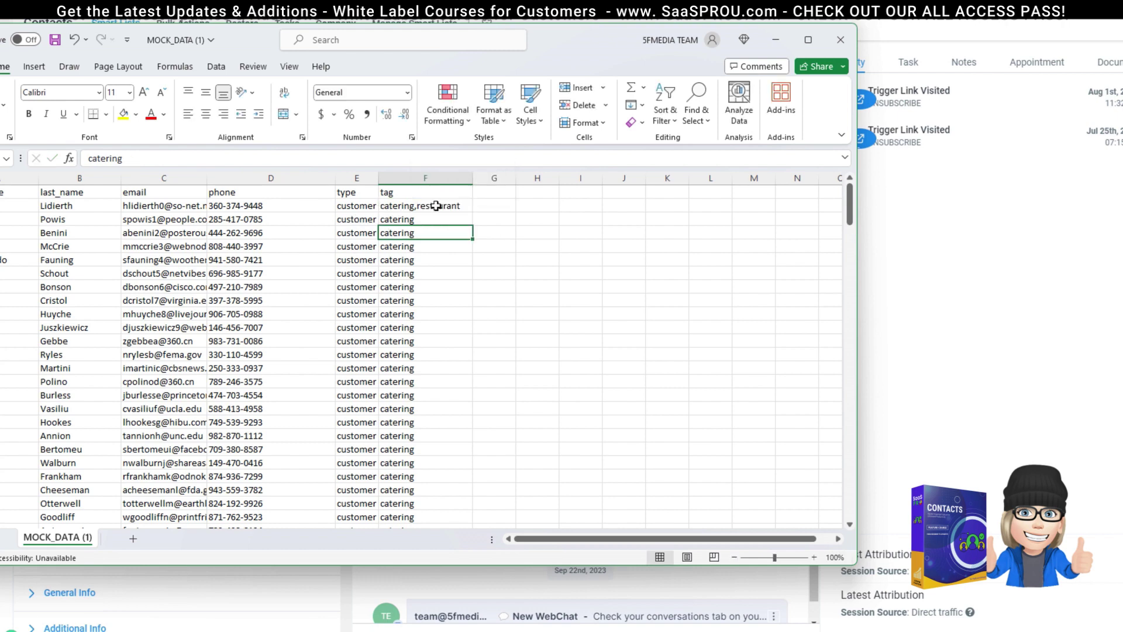
{"action": "left_click", "coordinate": [476, 209]}
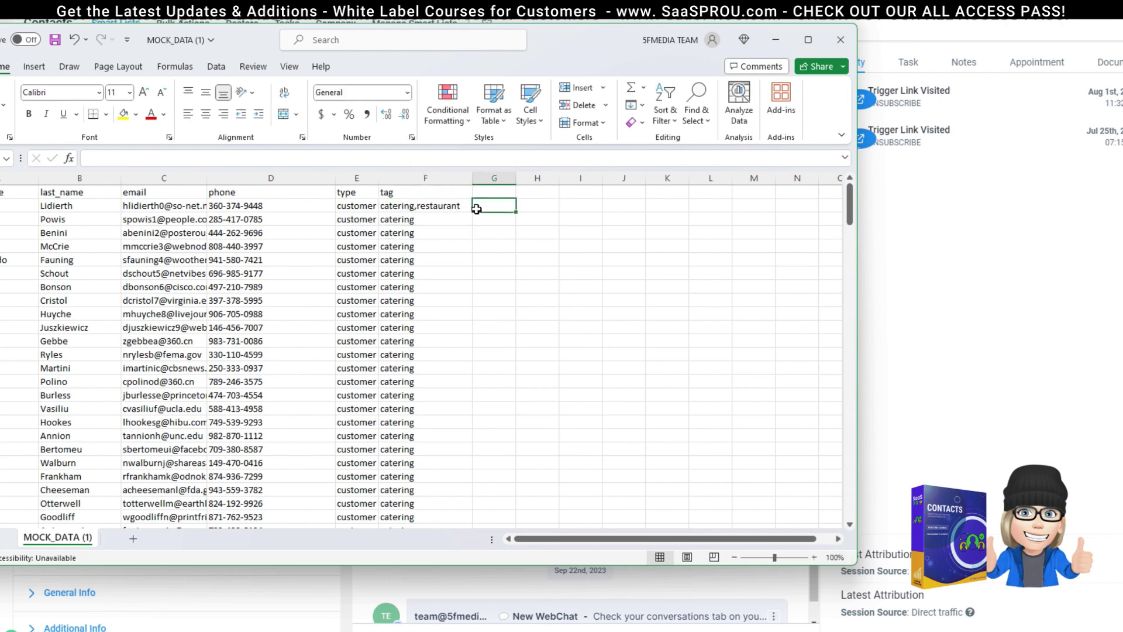
{"action": "left_click", "coordinate": [464, 208]}
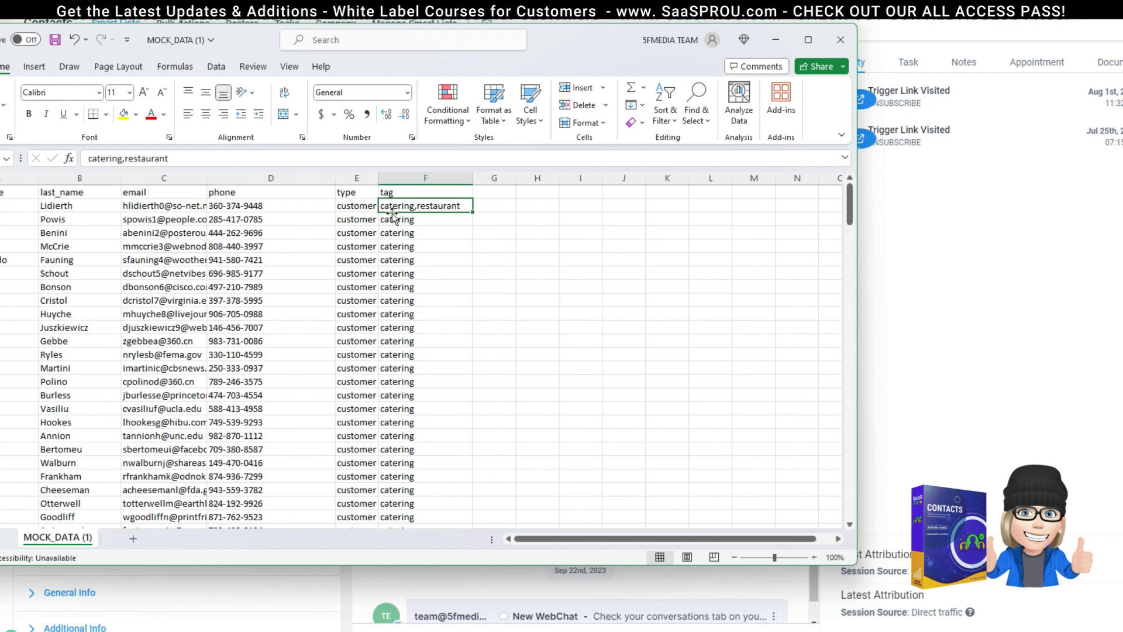
Copy the "catering,restaurant" tag from F2 into F3:F24 and check the tag column.
{"action": "key", "text": "ctrl+c"}
{"action": "left_click_drag", "start_coordinate": [414, 221], "coordinate": [444, 512]}
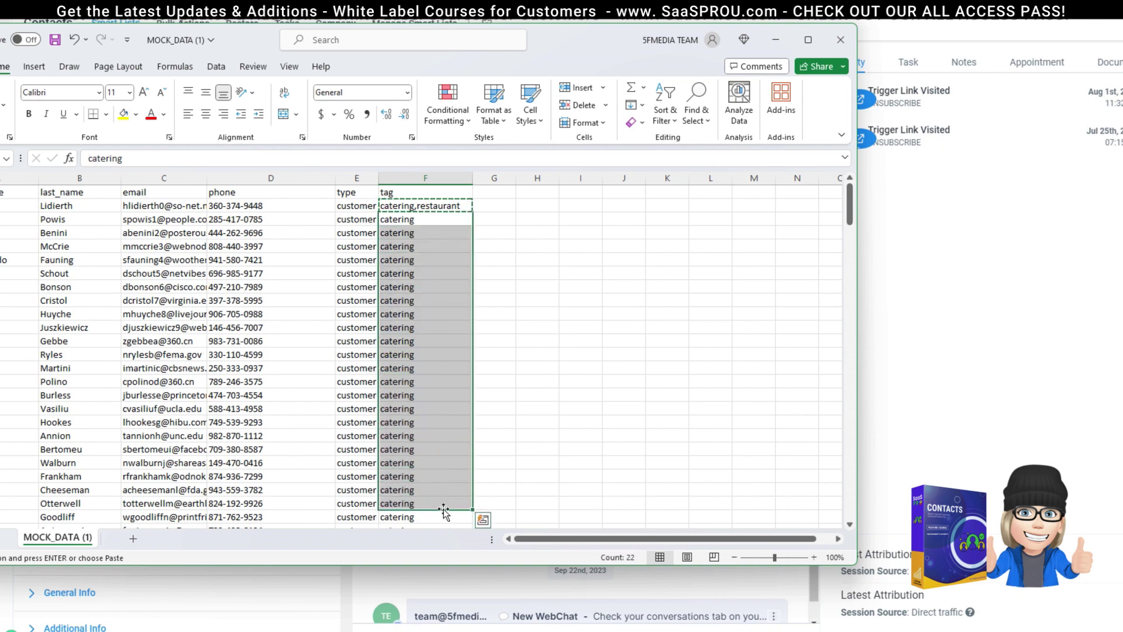
{"action": "key", "text": "ctrl+v"}
{"action": "left_click_drag", "start_coordinate": [498, 218], "coordinate": [534, 224]}
{"action": "left_click", "coordinate": [534, 223]}
{"action": "scroll", "coordinate": [499, 371], "scroll_direction": "down", "scroll_amount": 6}
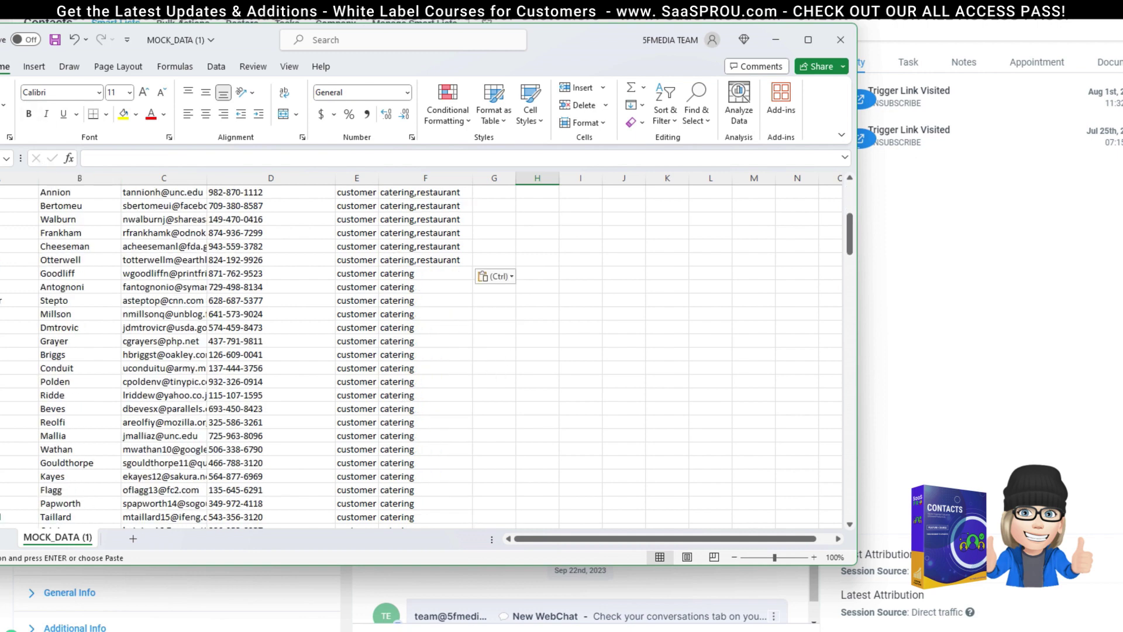
Save the workbook to Downloads as MOCK_DATA (1) in CSV (Comma delimited) format, replacing the existing file.
{"action": "key", "text": "alt+f"}
{"action": "left_click", "coordinate": [16, 273]}
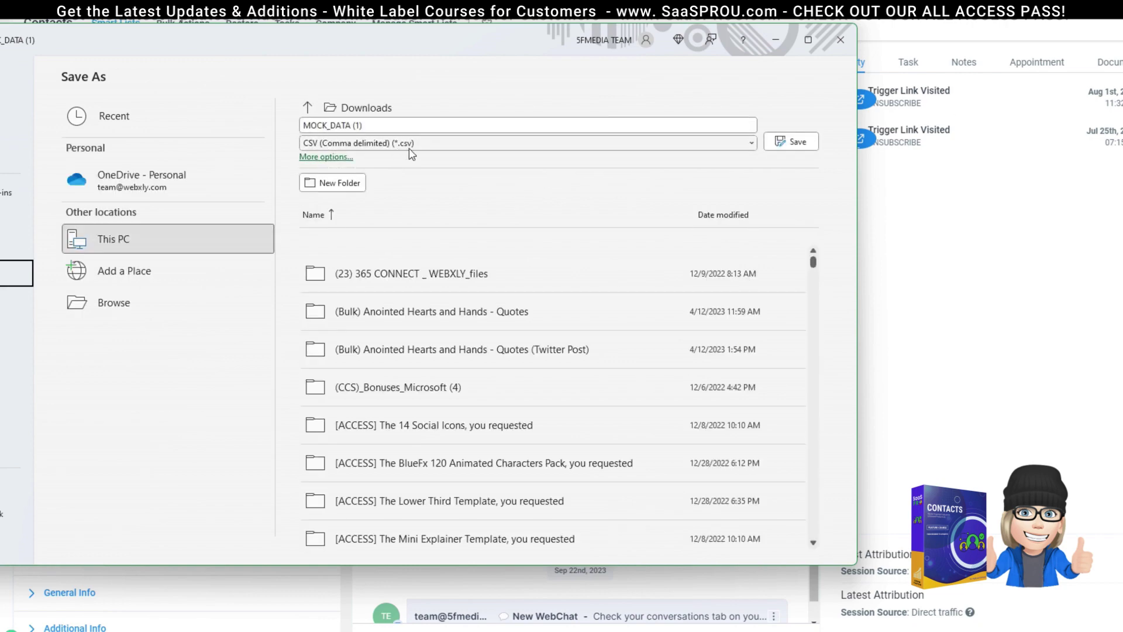
{"action": "left_click", "coordinate": [791, 142]}
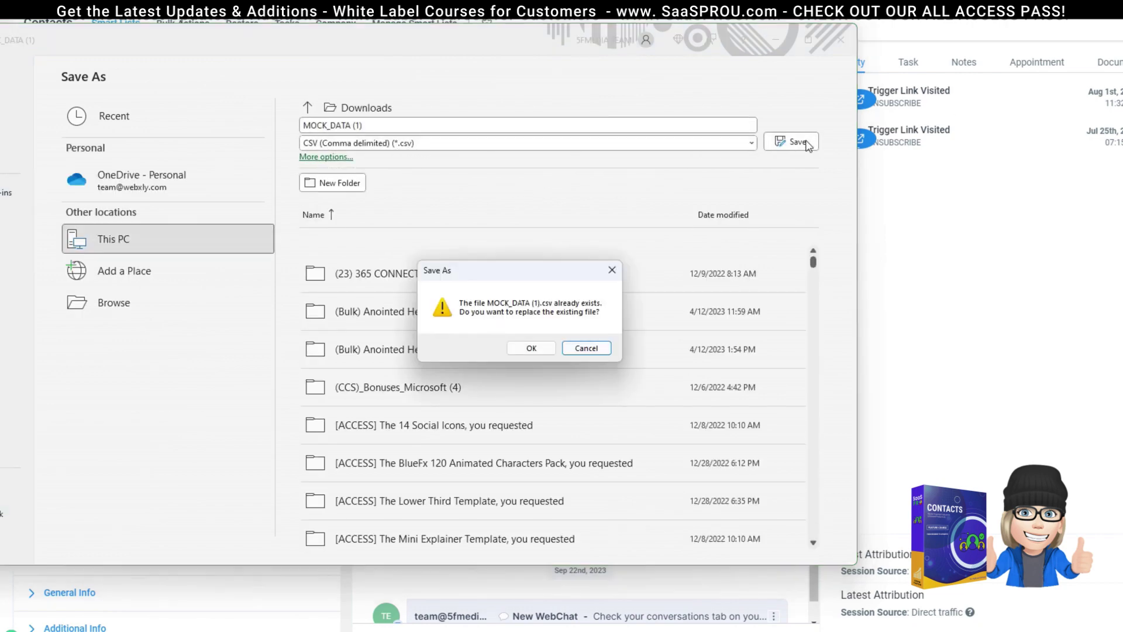
{"action": "left_click", "coordinate": [576, 345]}
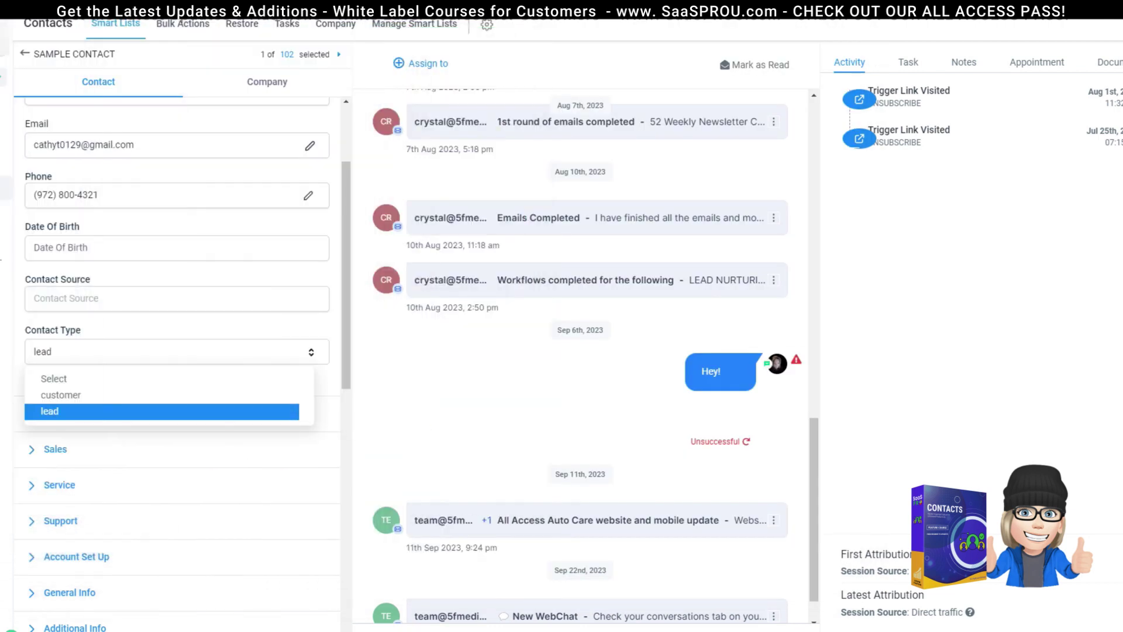
Return to the CRM, leave the sample contact's record for the contacts list and start a contact import.
{"action": "scroll", "coordinate": [386, 132], "scroll_direction": "up", "scroll_amount": 10}
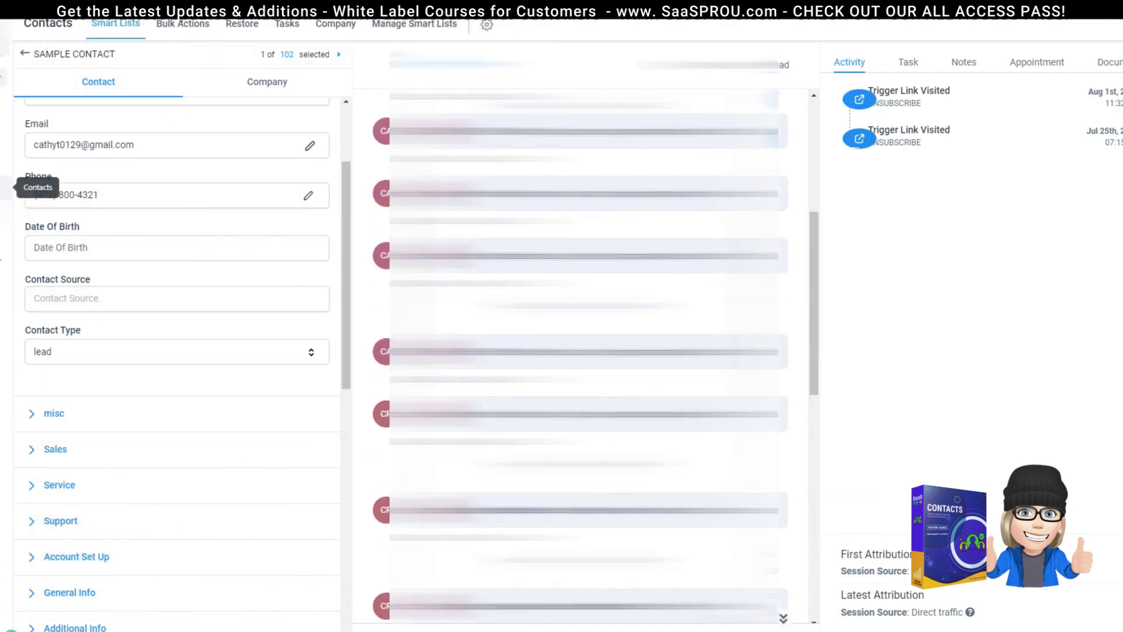
{"action": "scroll", "coordinate": [237, 199], "scroll_direction": "up", "scroll_amount": 3}
{"action": "left_click", "coordinate": [25, 54]}
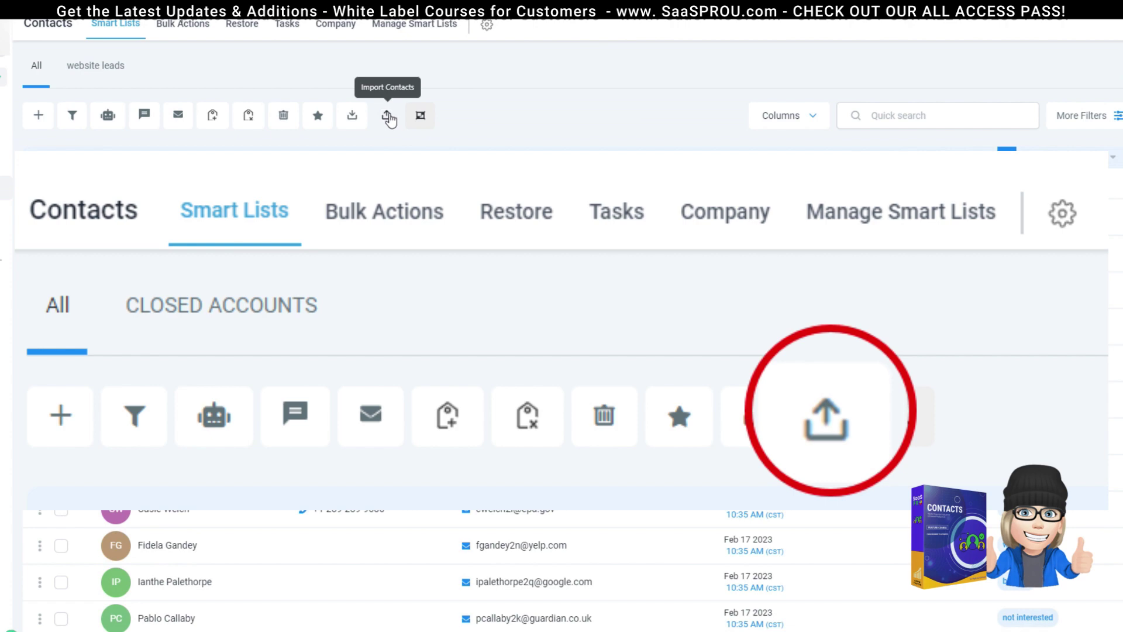
{"action": "left_click", "coordinate": [388, 117]}
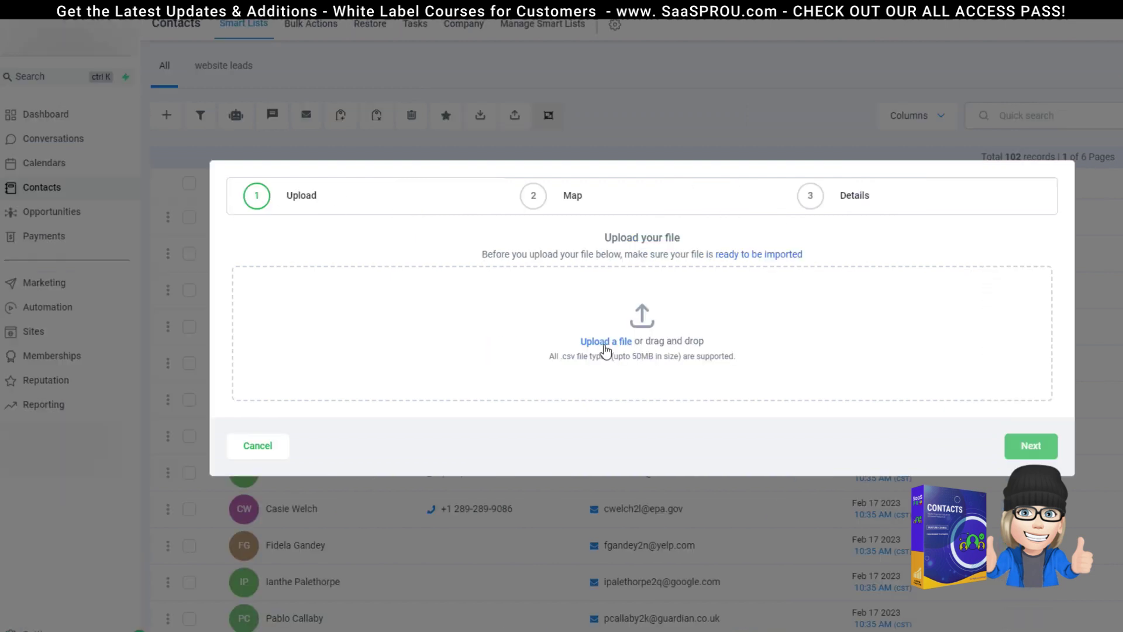
Upload MOCK_DATA (1).csv as the import file and continue to the column mapping.
{"action": "left_click", "coordinate": [599, 343]}
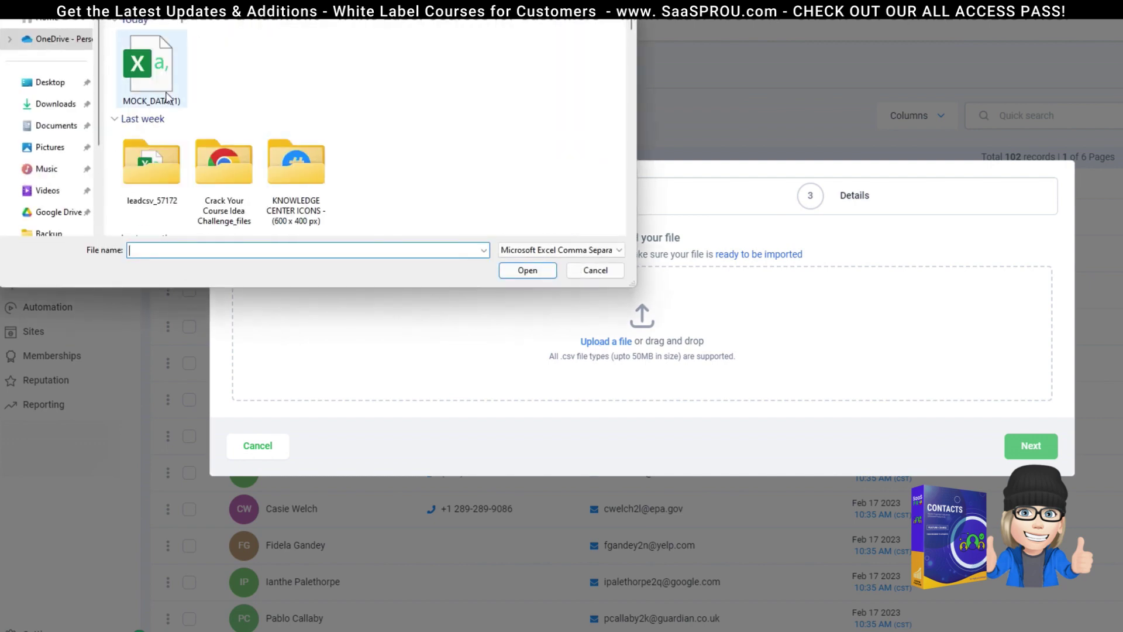
{"action": "left_click", "coordinate": [150, 67]}
{"action": "left_click", "coordinate": [528, 269]}
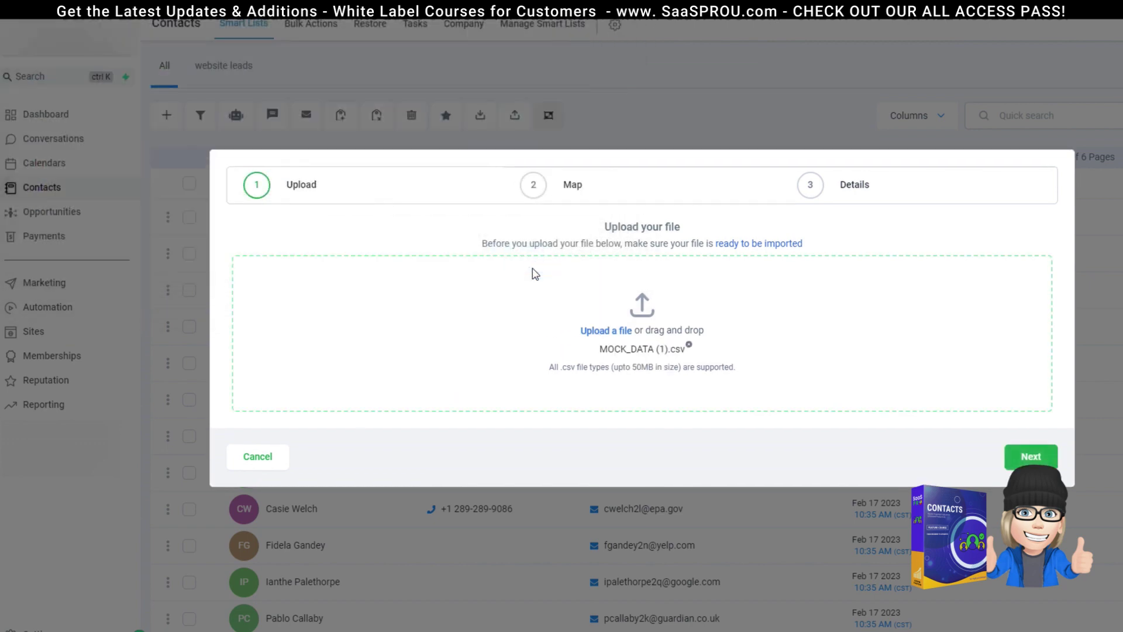
{"action": "left_click", "coordinate": [1031, 459]}
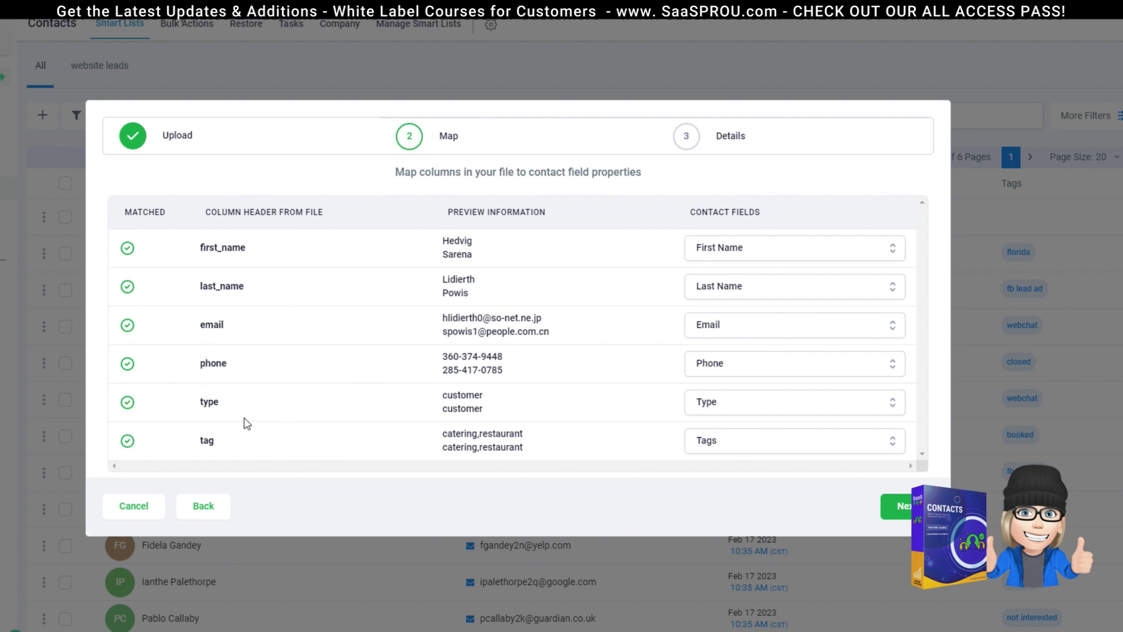
Check the contact field options for the type and tag columns, then accept the column mapping and continue to the import details.
{"action": "left_click", "coordinate": [873, 406]}
{"action": "scroll", "coordinate": [819, 387], "scroll_direction": "down", "scroll_amount": 3}
{"action": "scroll", "coordinate": [767, 372], "scroll_direction": "down", "scroll_amount": 10}
{"action": "scroll", "coordinate": [765, 370], "scroll_direction": "up", "scroll_amount": 12}
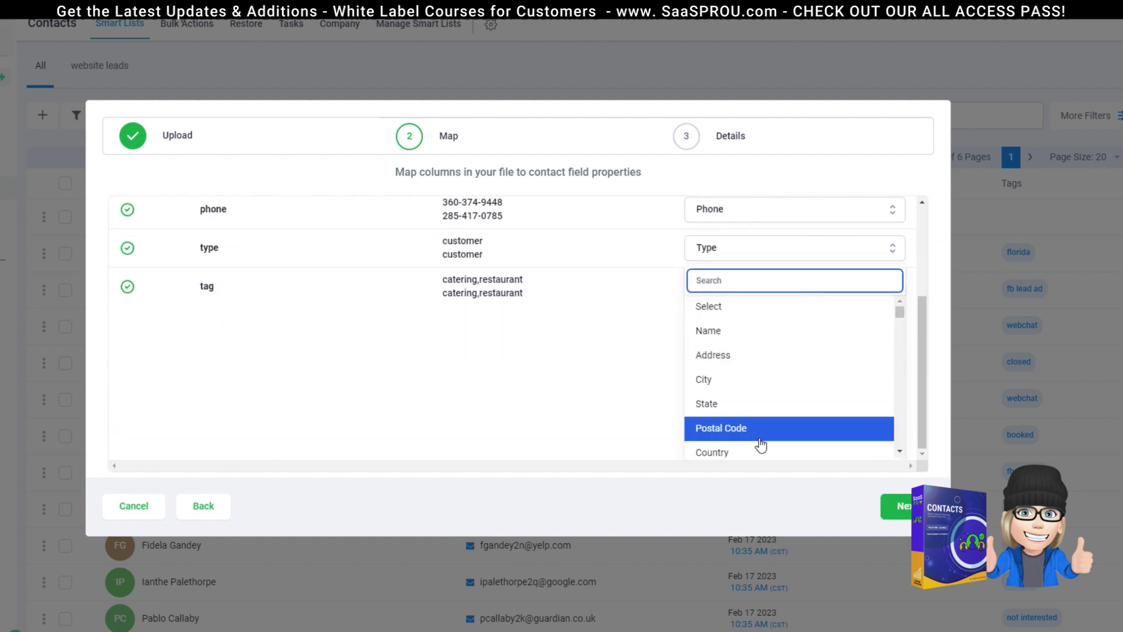
{"action": "scroll", "coordinate": [759, 443], "scroll_direction": "down", "scroll_amount": 3}
{"action": "left_click", "coordinate": [742, 438]}
{"action": "left_click", "coordinate": [649, 296]}
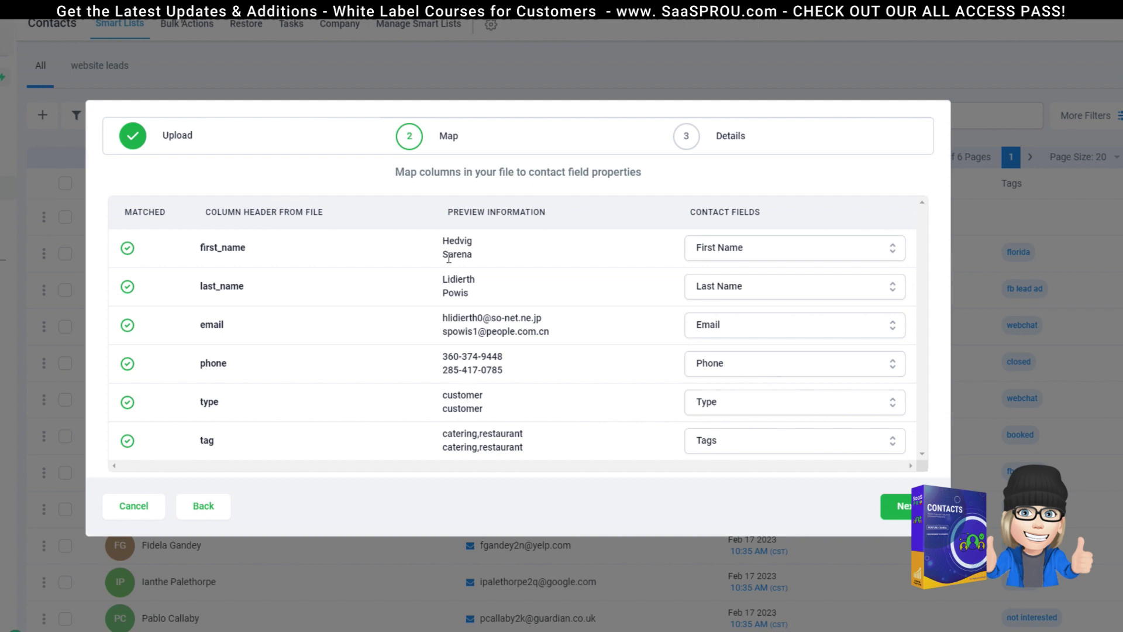
{"action": "left_click", "coordinate": [908, 521]}
{"action": "left_click", "coordinate": [907, 509]}
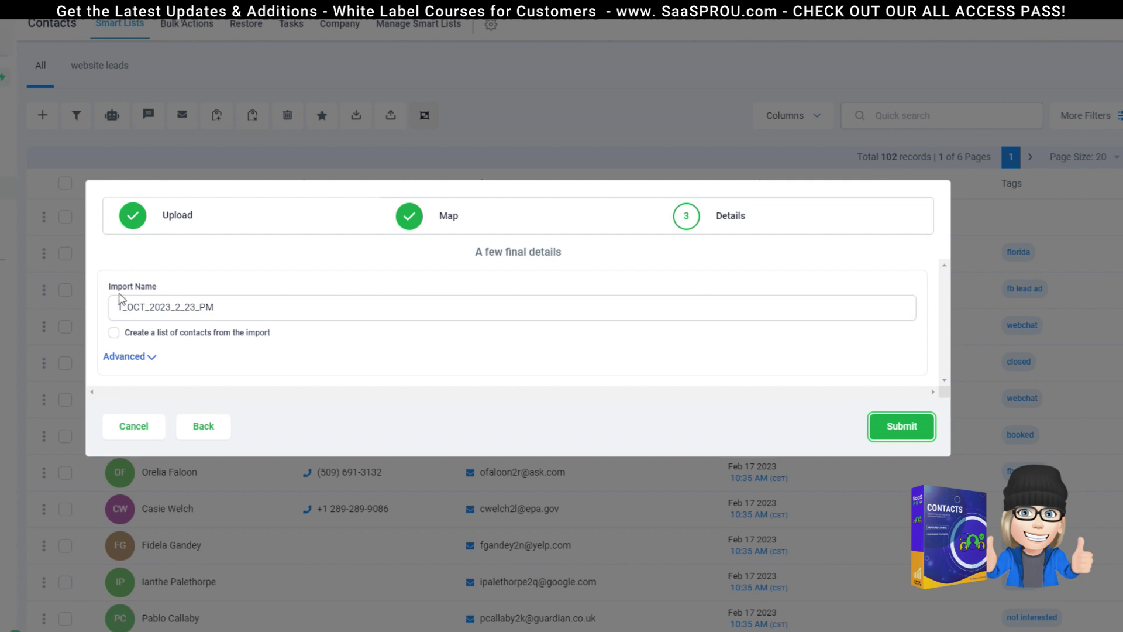
Append "customer" to the import name, enable creating a list of contacts from the import, and expand the advanced options.
{"action": "left_click", "coordinate": [253, 309]}
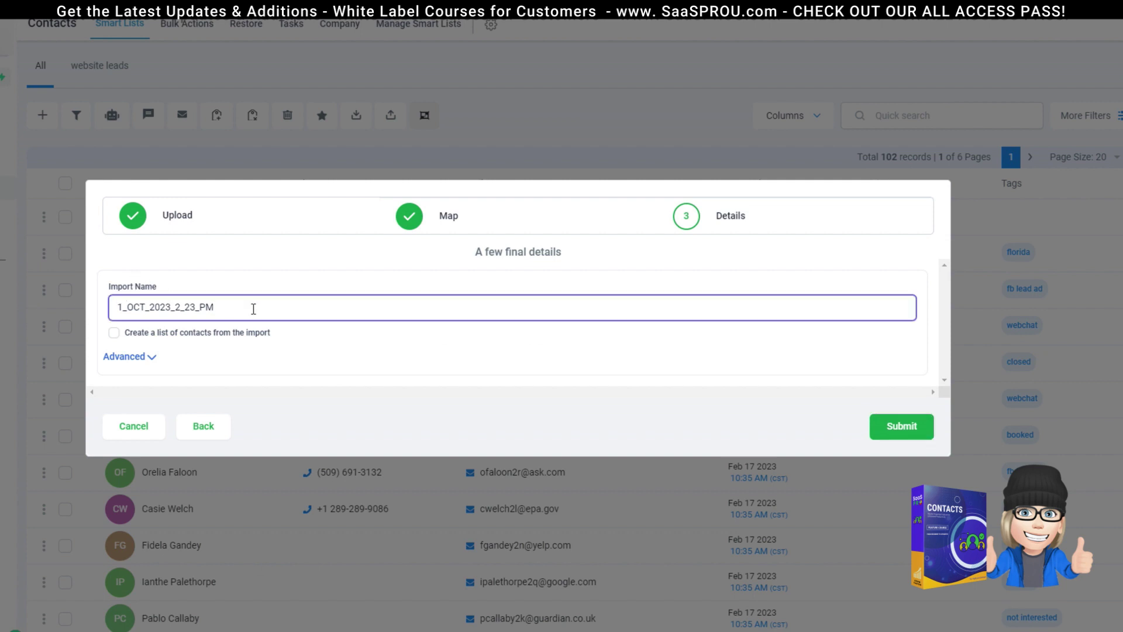
{"action": "type", "text": "customer"}
{"action": "left_click", "coordinate": [139, 357]}
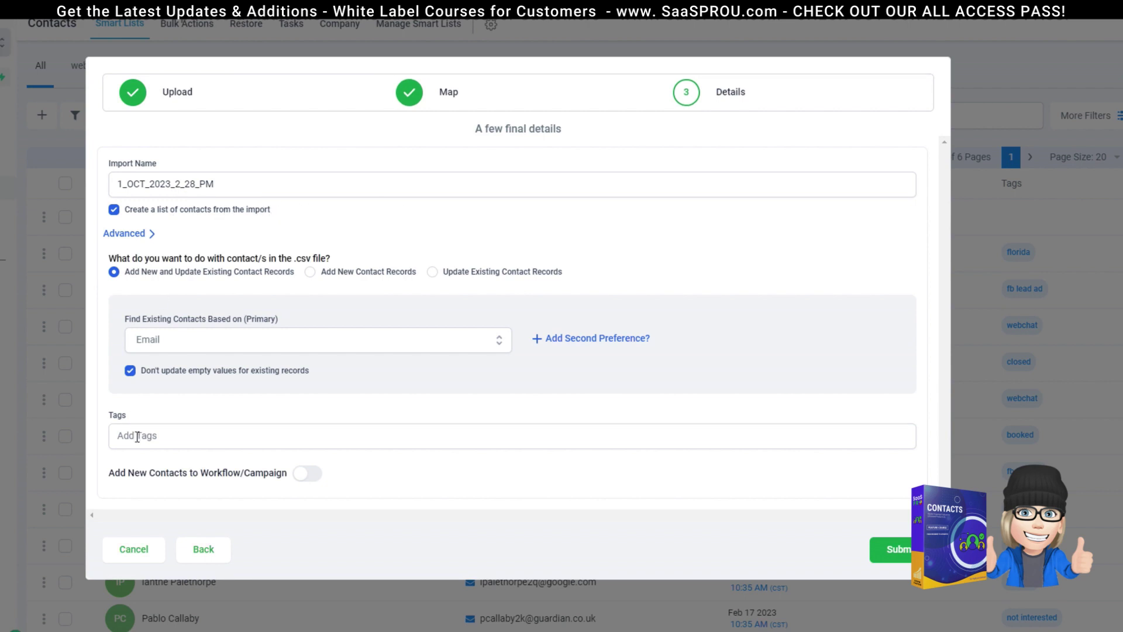
{"action": "left_click", "coordinate": [137, 437]}
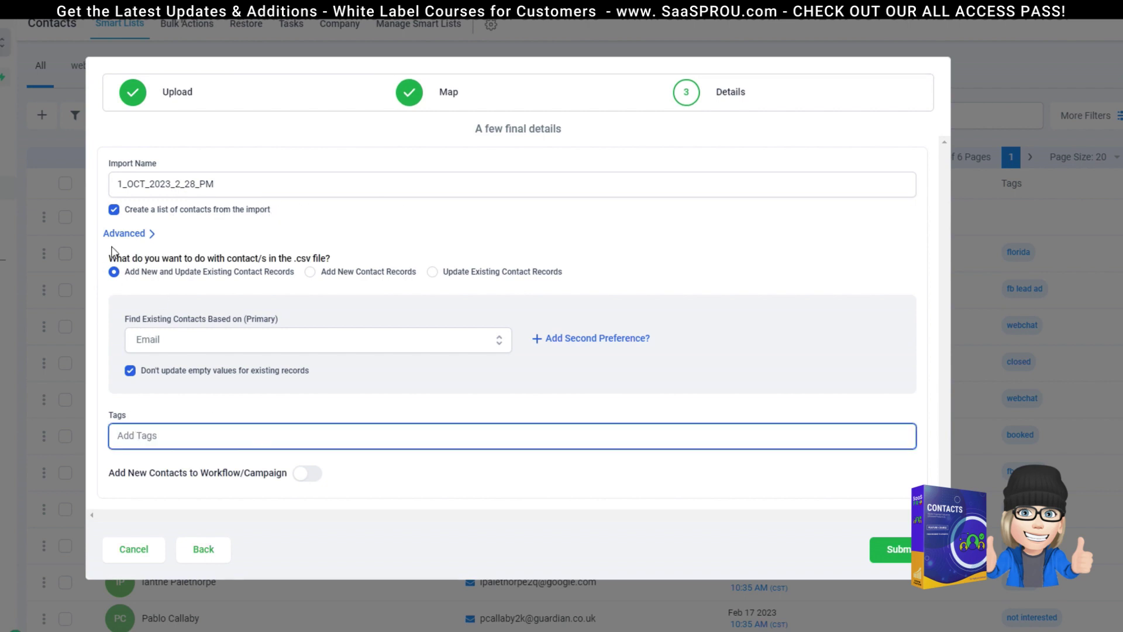
Replace the import name with "Customer" and add the existing "import" tag to the imported contacts.
{"action": "left_click", "coordinate": [232, 187]}
{"action": "left_click_drag", "start_coordinate": [232, 186], "coordinate": [97, 183]}
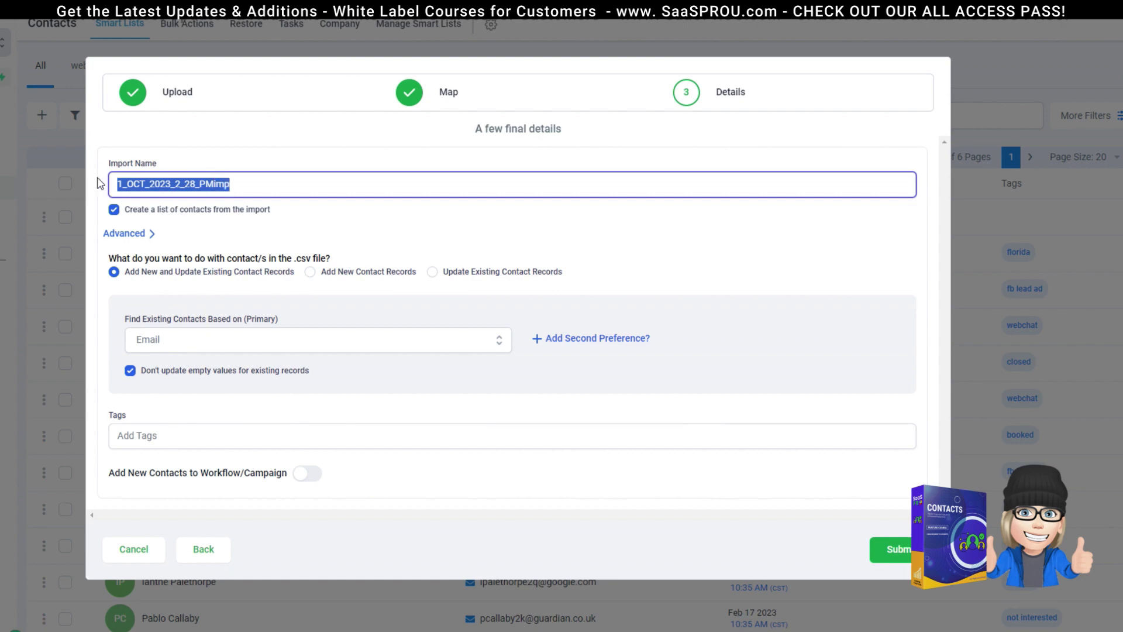
{"action": "type", "text": "Customer"}
{"action": "left_click", "coordinate": [159, 433]}
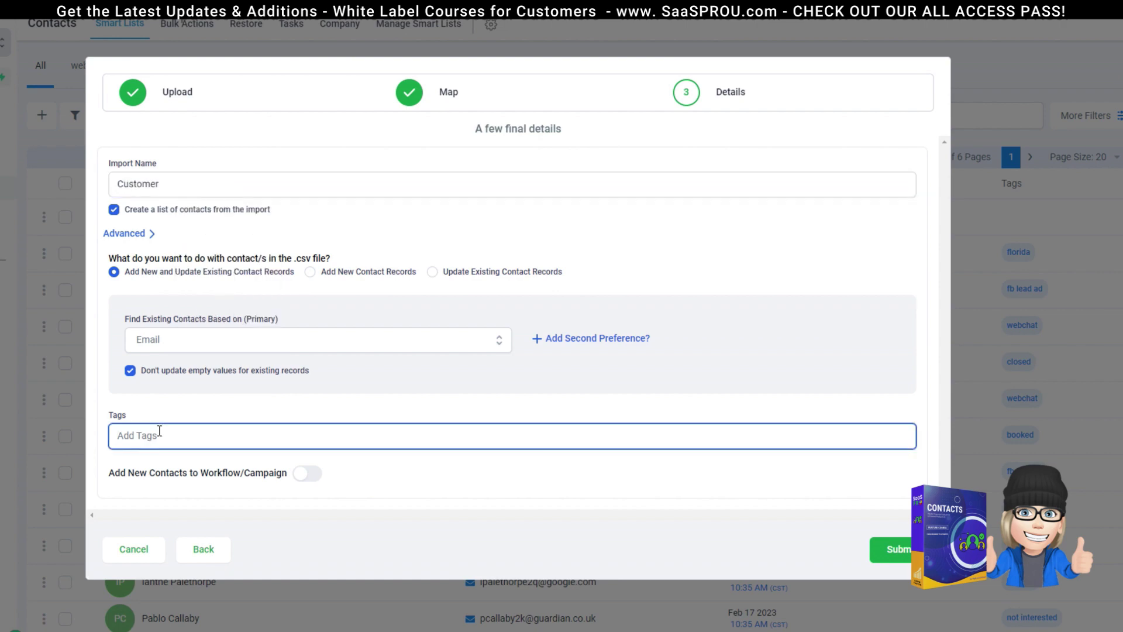
{"action": "type", "text": "impo"}
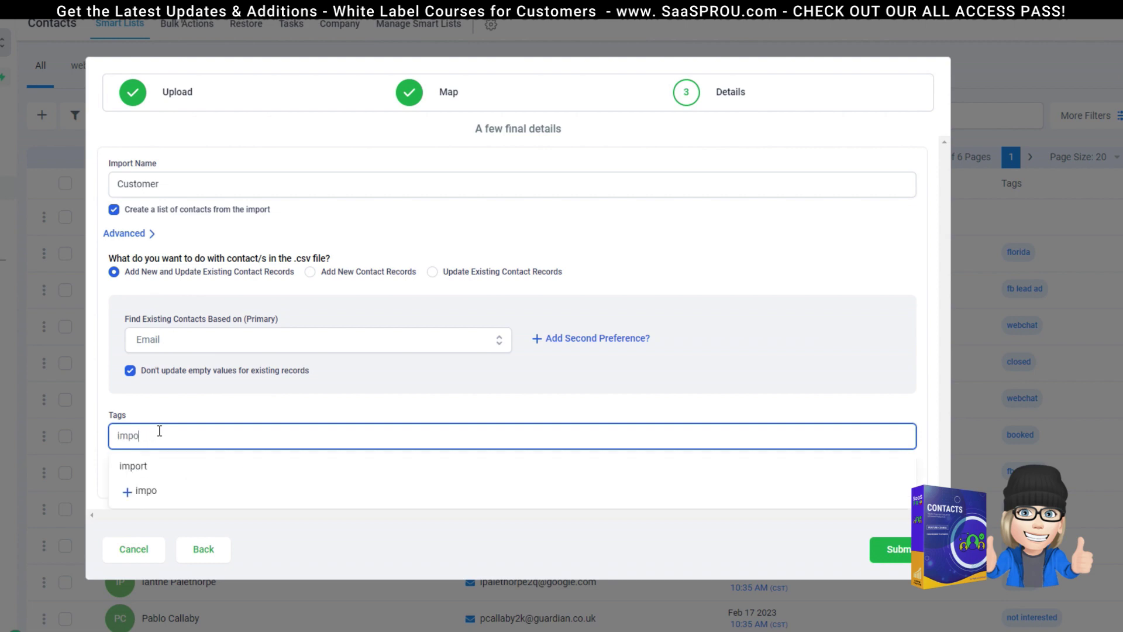
{"action": "left_click", "coordinate": [133, 466]}
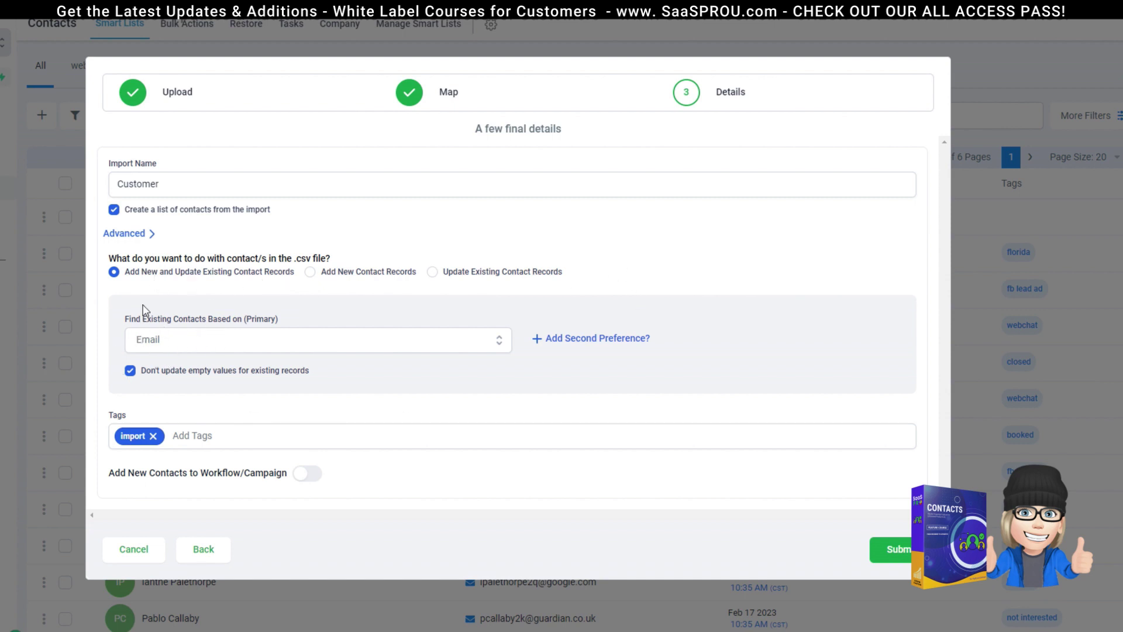
Set the import to add new contact records with existing-contact matching set to None, and submit it.
{"action": "left_click", "coordinate": [213, 343]}
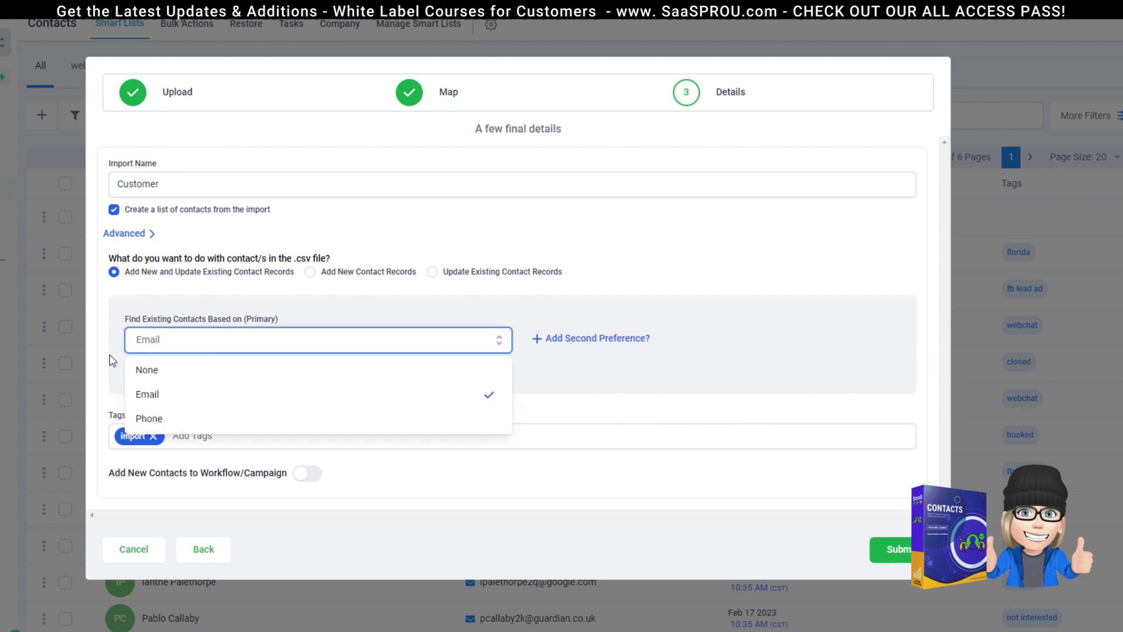
{"action": "left_click", "coordinate": [143, 304]}
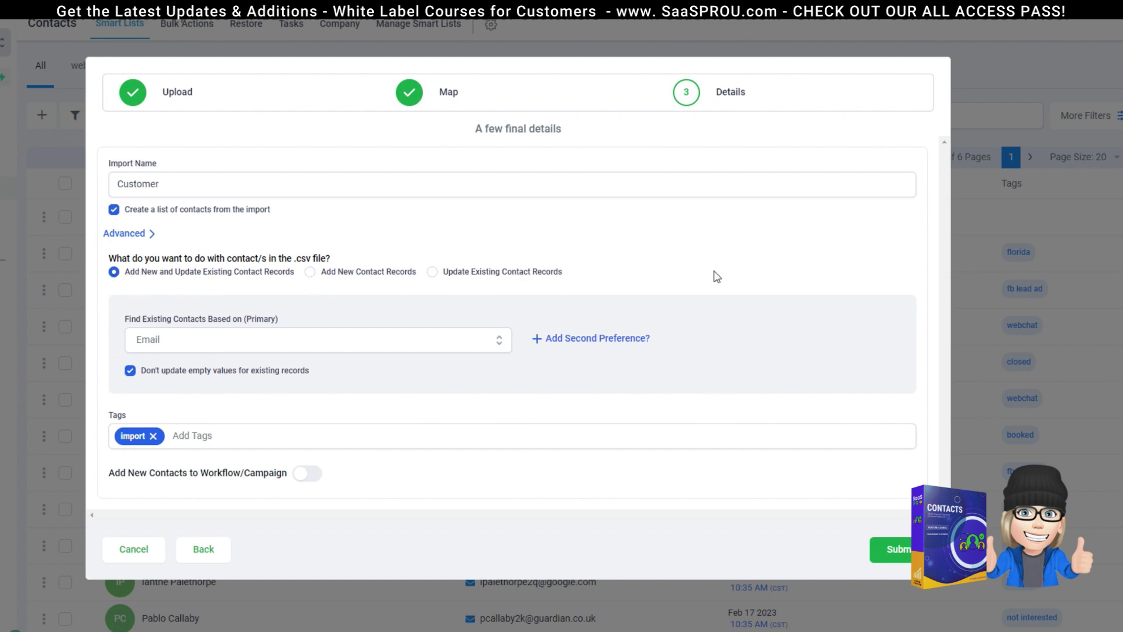
{"action": "left_click", "coordinate": [231, 343]}
{"action": "left_click", "coordinate": [175, 370]}
{"action": "left_click", "coordinate": [177, 355]}
{"action": "left_click", "coordinate": [188, 379]}
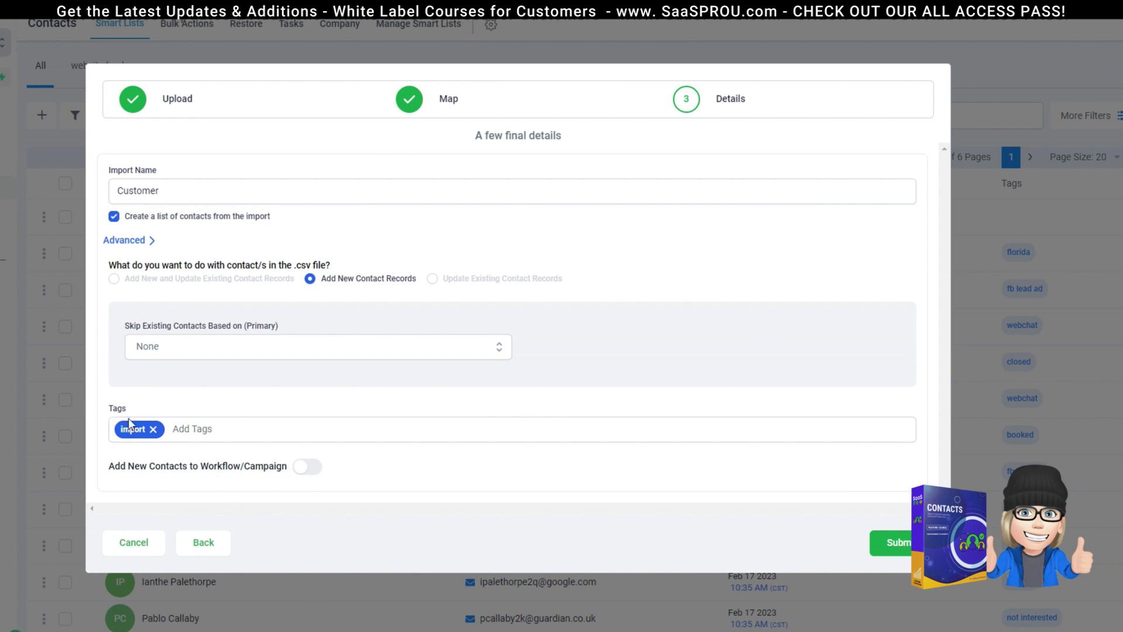
{"action": "left_click", "coordinate": [894, 543]}
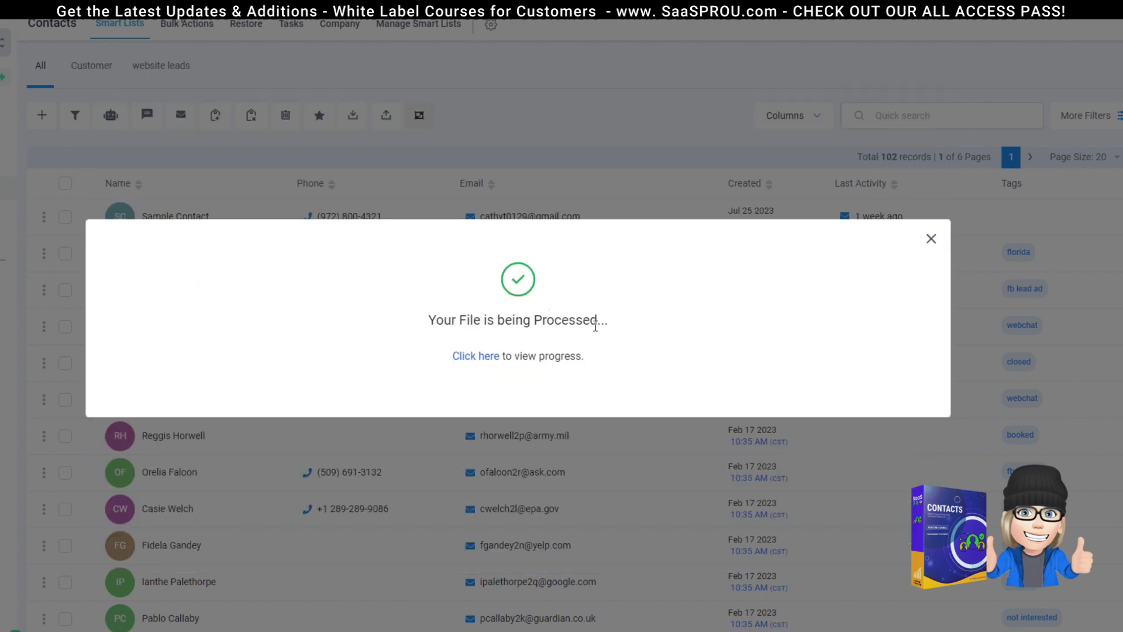
View the import's progress and check the bulk import entries in the list of bulk actions.
{"action": "left_click", "coordinate": [491, 357]}
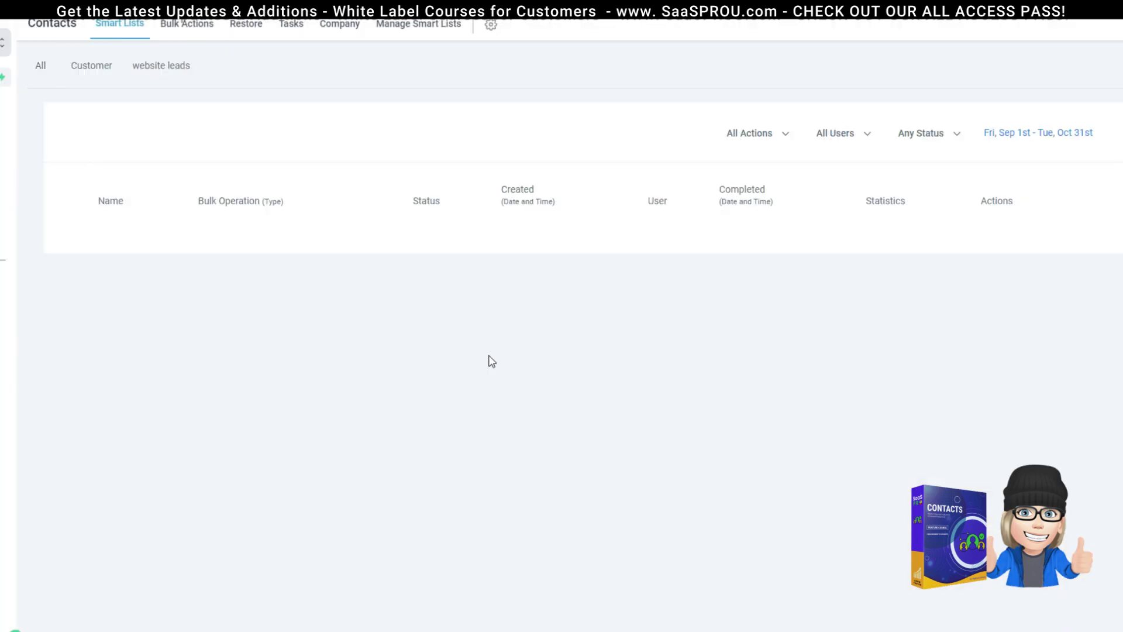
{"action": "left_click", "coordinate": [185, 23]}
{"action": "left_click_drag", "start_coordinate": [115, 243], "coordinate": [1045, 268]}
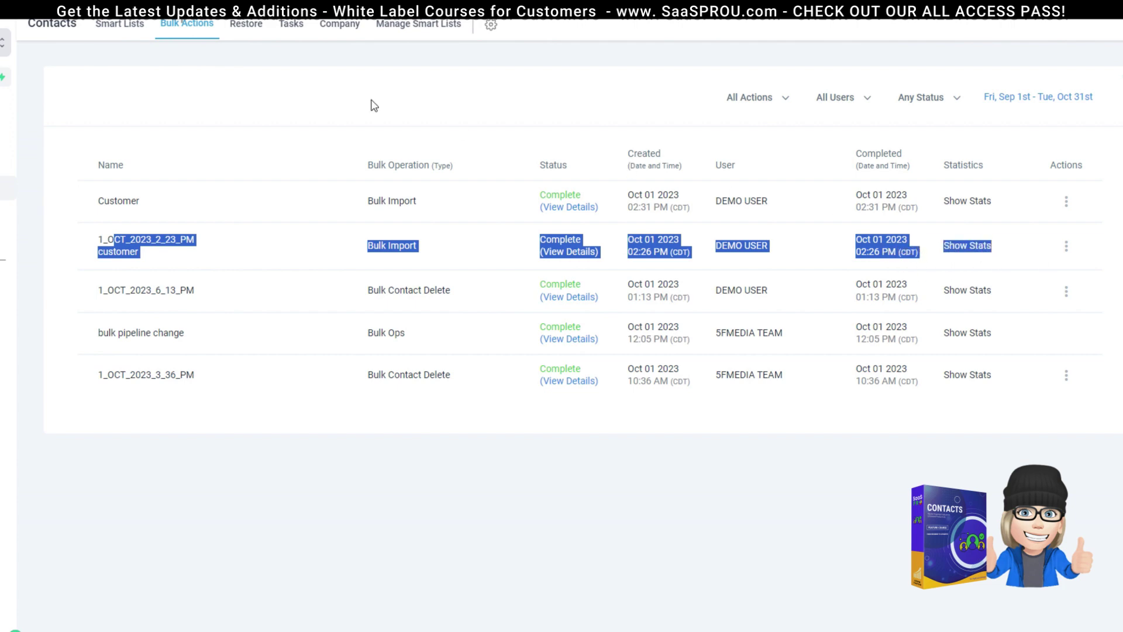
Open the Customer smart list and go through its pages to check the imported contacts and their tags.
{"action": "left_click", "coordinate": [120, 23]}
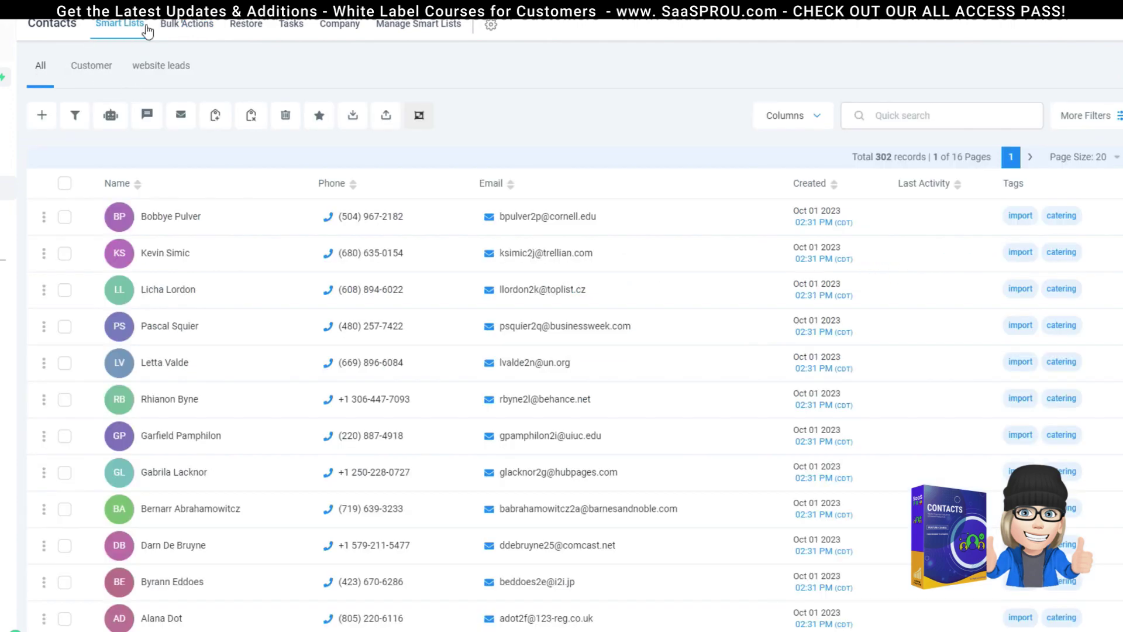
{"action": "left_click", "coordinate": [91, 73]}
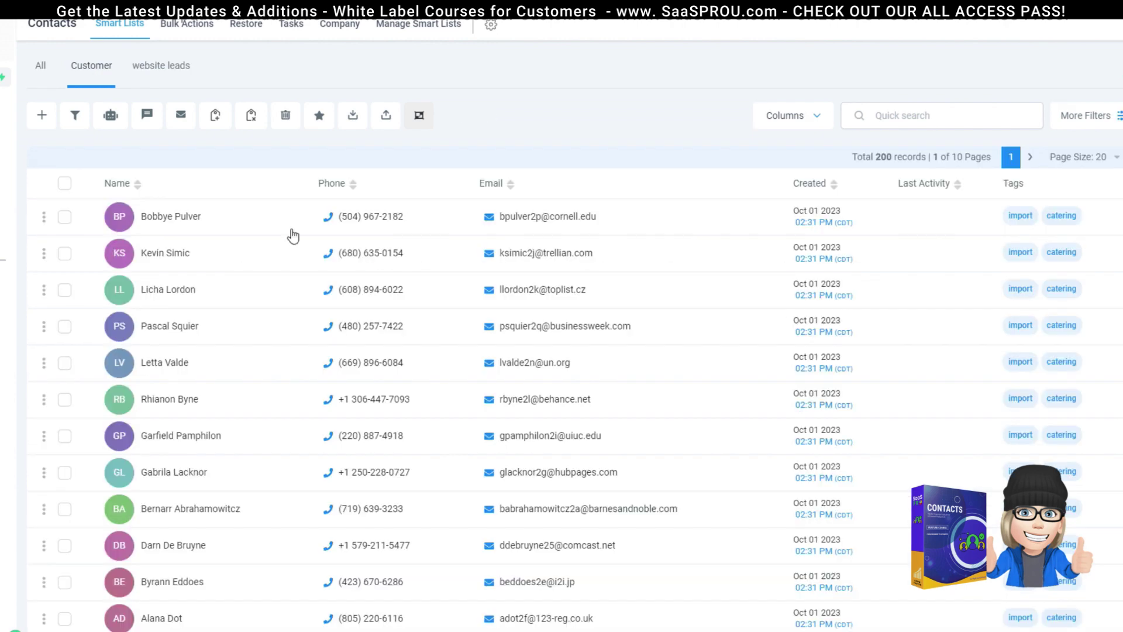
{"action": "left_click_drag", "start_coordinate": [880, 157], "coordinate": [988, 157]}
{"action": "scroll", "coordinate": [507, 336], "scroll_direction": "down", "scroll_amount": 5}
{"action": "scroll", "coordinate": [507, 339], "scroll_direction": "up", "scroll_amount": 5}
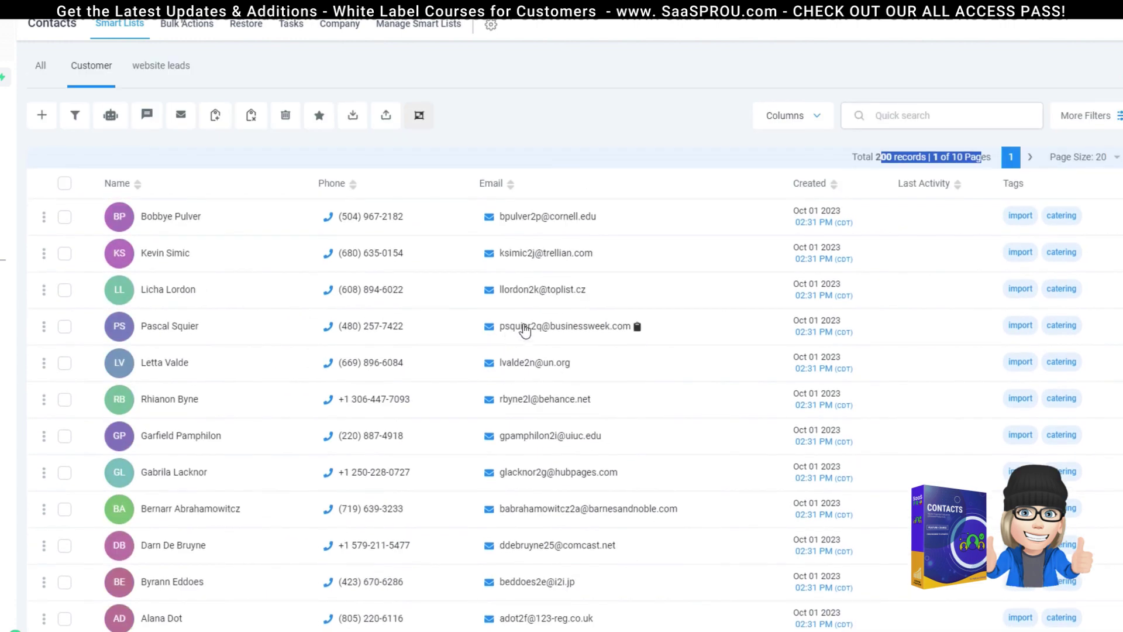
{"action": "scroll", "coordinate": [1082, 614], "scroll_direction": "down", "scroll_amount": 5}
{"action": "scroll", "coordinate": [1070, 236], "scroll_direction": "up", "scroll_amount": 5}
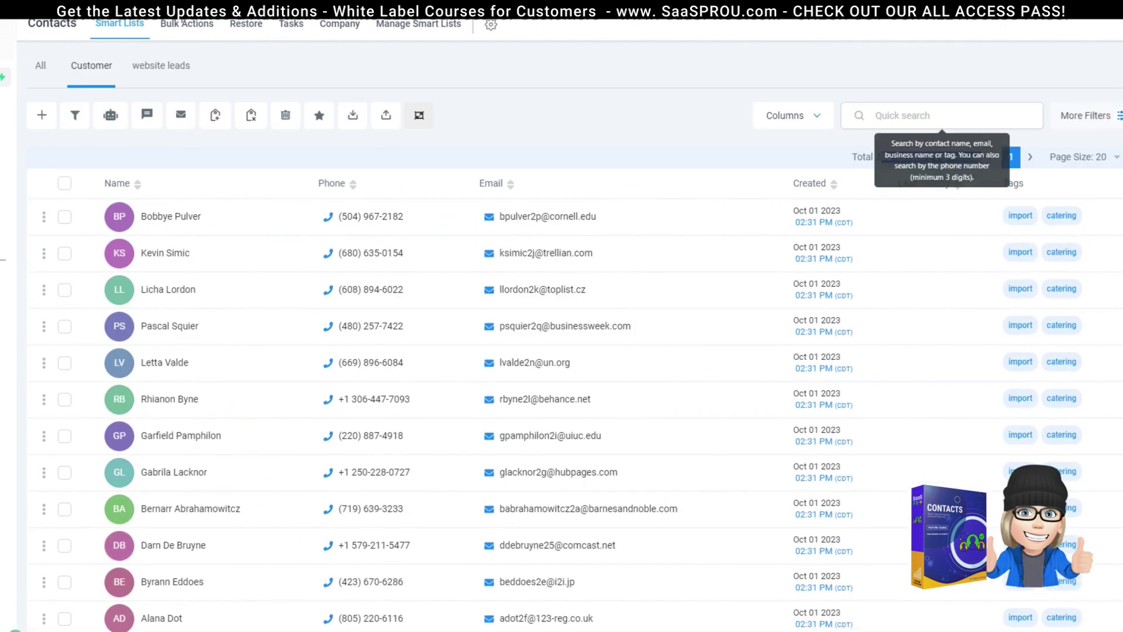
{"action": "left_click", "coordinate": [1029, 158]}
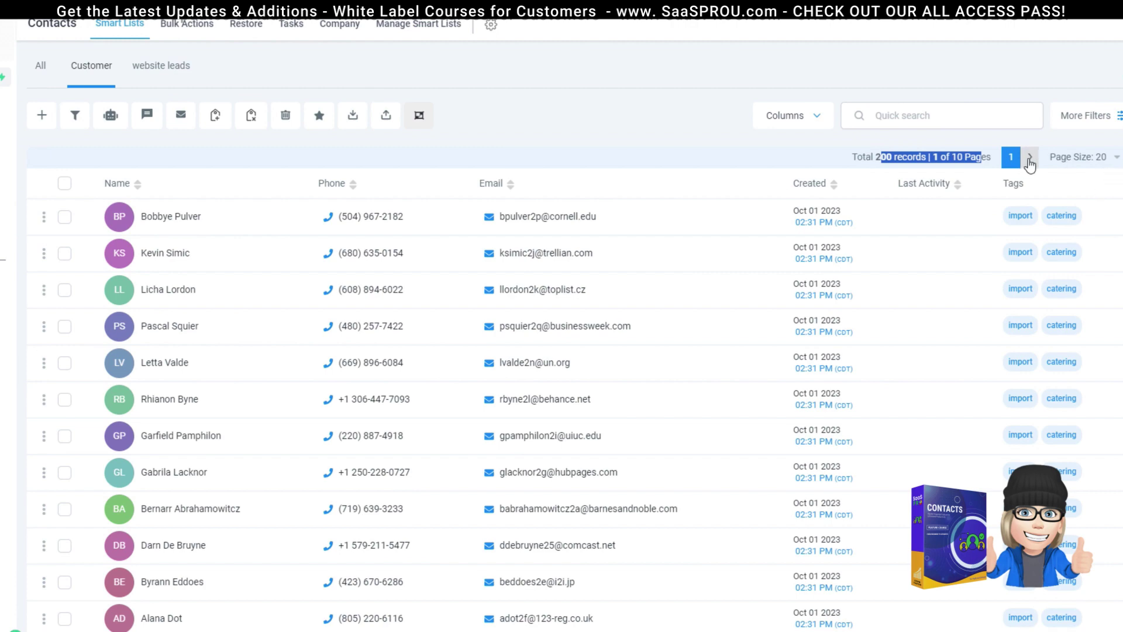
{"action": "scroll", "coordinate": [1068, 501], "scroll_direction": "down", "scroll_amount": 5}
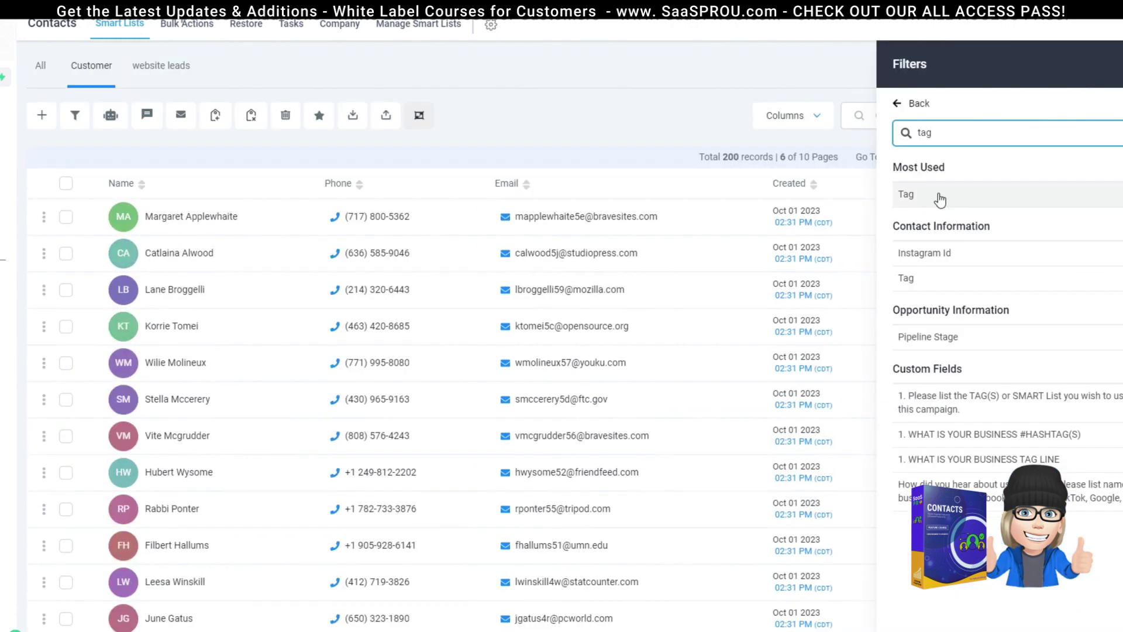
Filter the Customer smart list to contacts whose tag is "restaurant" and look over the list.
{"action": "left_click", "coordinate": [936, 195]}
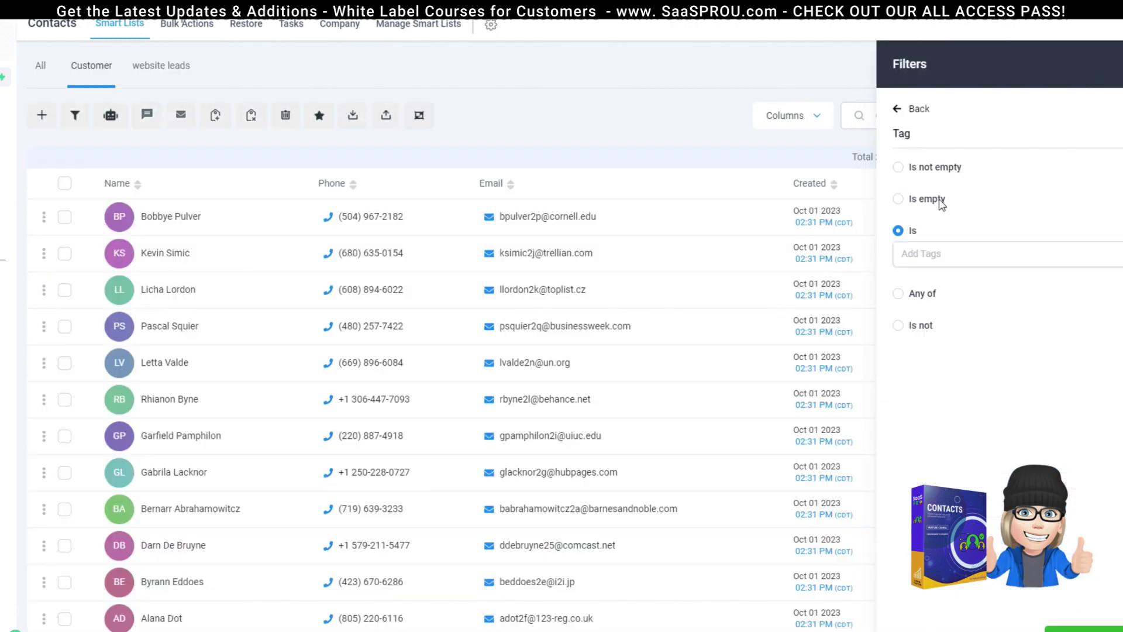
{"action": "left_click", "coordinate": [942, 254]}
{"action": "type", "text": "res"}
{"action": "left_click", "coordinate": [951, 291]}
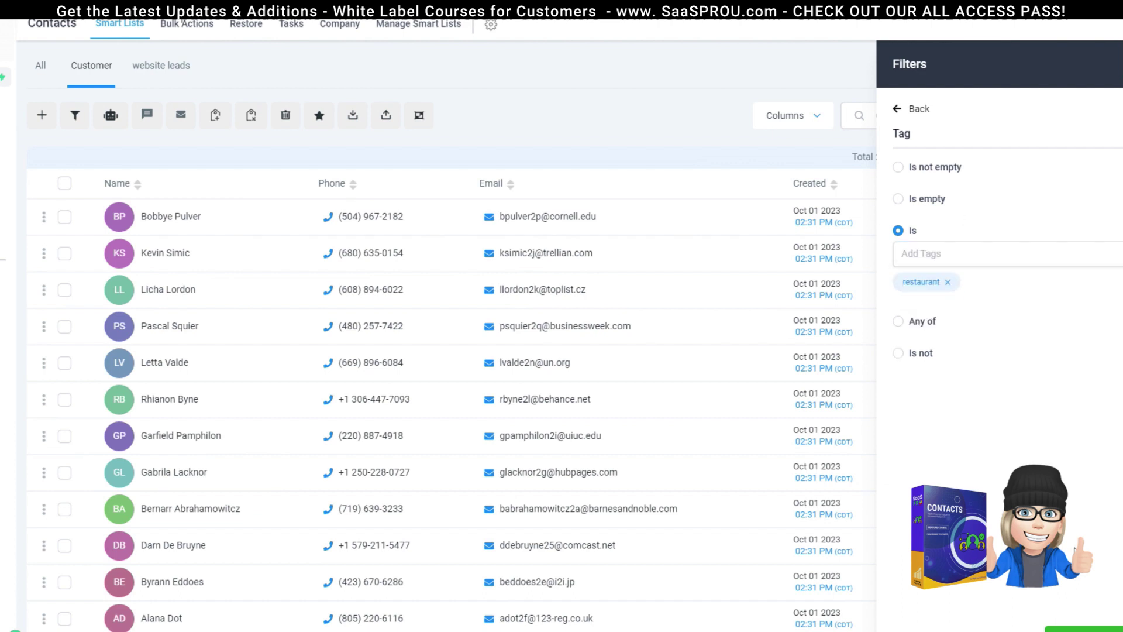
{"action": "left_click", "coordinate": [1084, 629]}
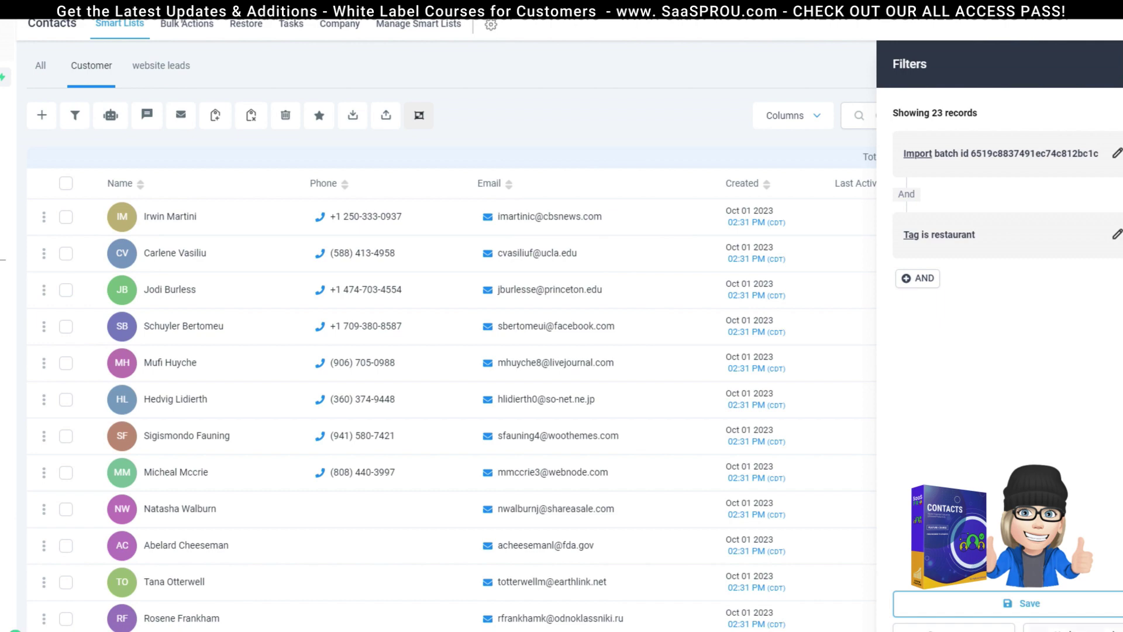
{"action": "left_click", "coordinate": [961, 602]}
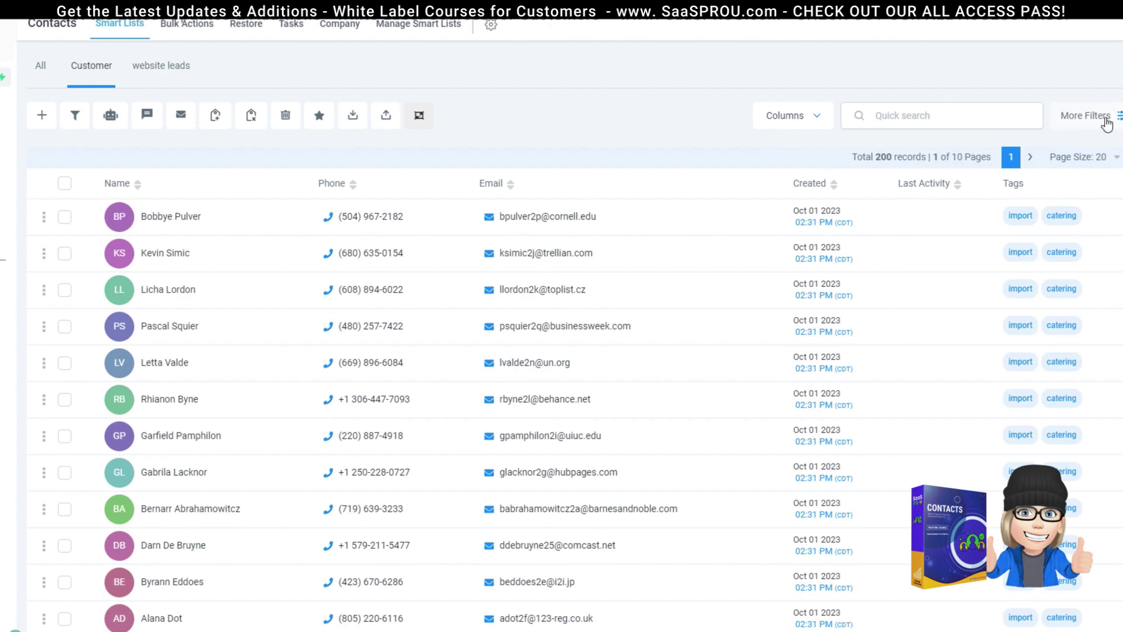
{"action": "scroll", "coordinate": [272, 468], "scroll_direction": "down", "scroll_amount": 5}
{"action": "scroll", "coordinate": [269, 496], "scroll_direction": "up", "scroll_amount": 5}
Open the bulk actions history and review the details and statistics of the two customer bulk imports.
{"action": "left_click", "coordinate": [188, 26]}
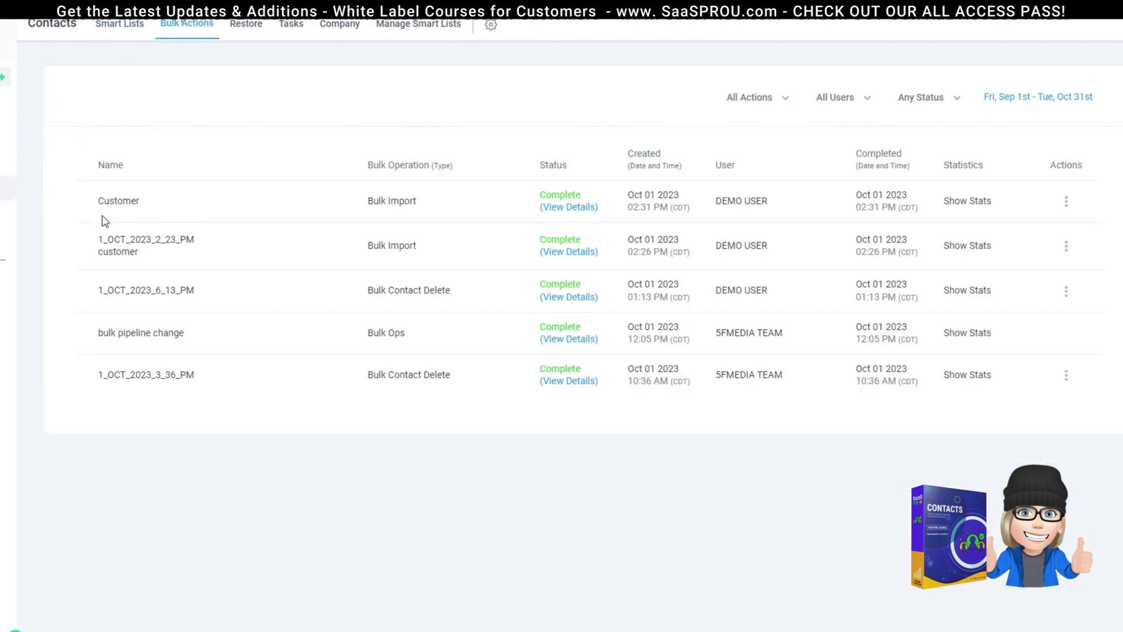
{"action": "left_click_drag", "start_coordinate": [103, 236], "coordinate": [761, 248]}
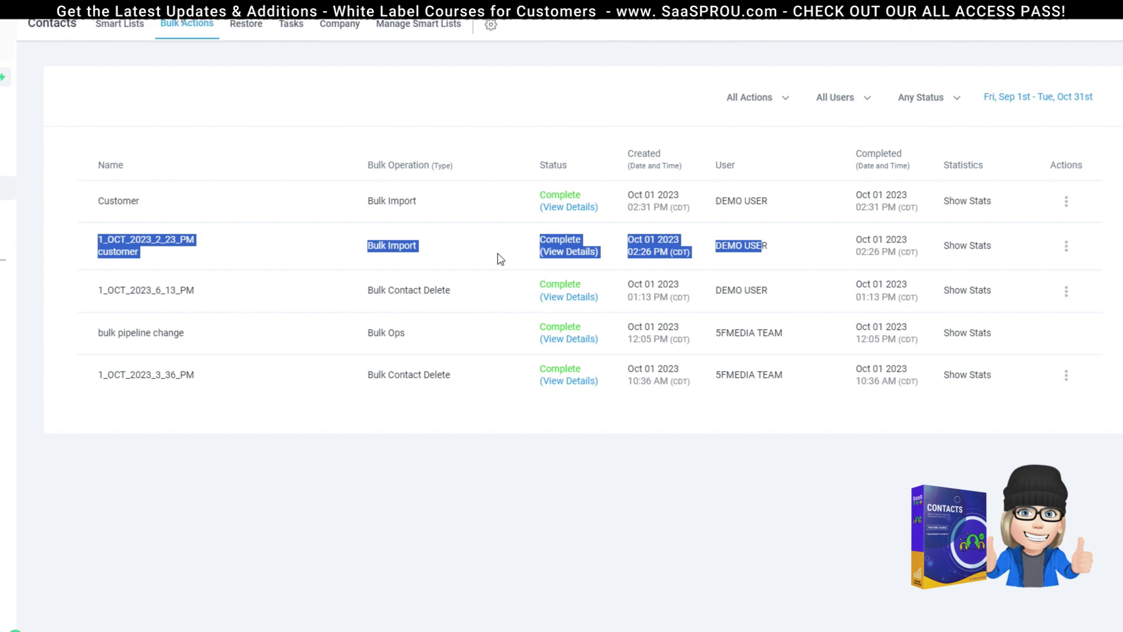
{"action": "left_click", "coordinate": [582, 258]}
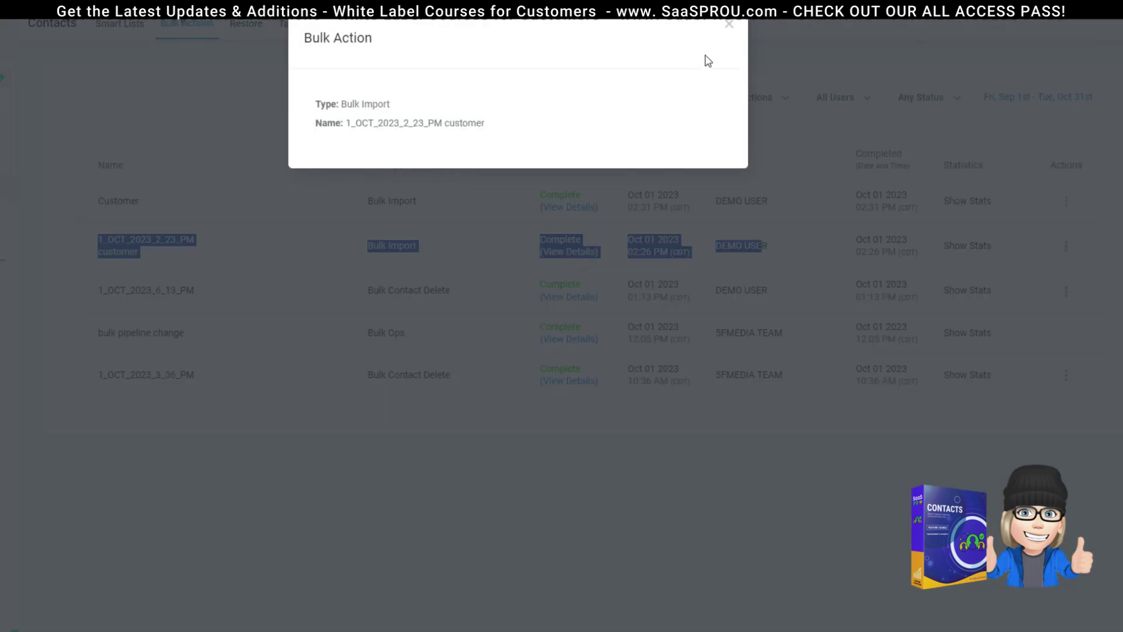
{"action": "left_click", "coordinate": [729, 24]}
{"action": "left_click", "coordinate": [959, 247]}
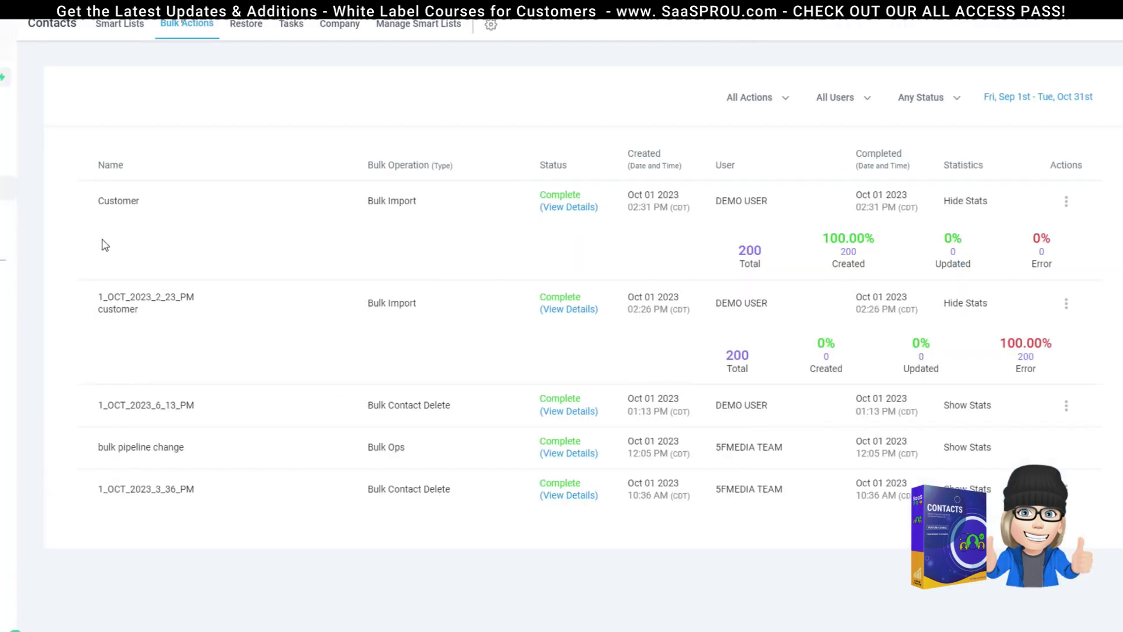
{"action": "left_click_drag", "start_coordinate": [872, 266], "coordinate": [297, 194]}
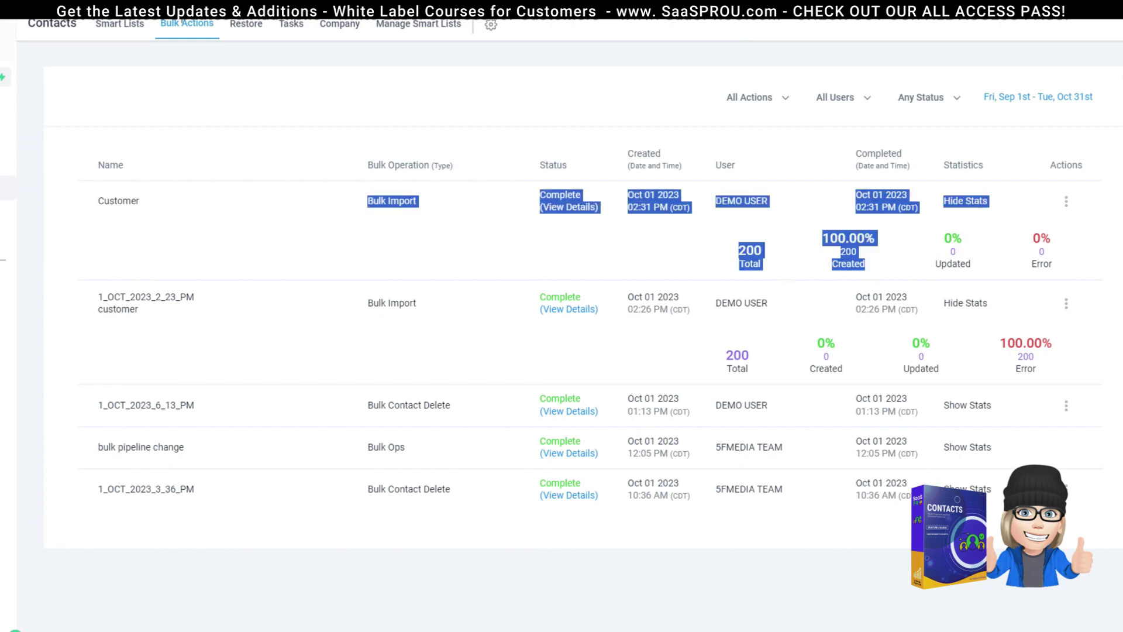
View the website leads smart list and go back to the list of all contacts.
{"action": "left_click", "coordinate": [113, 26]}
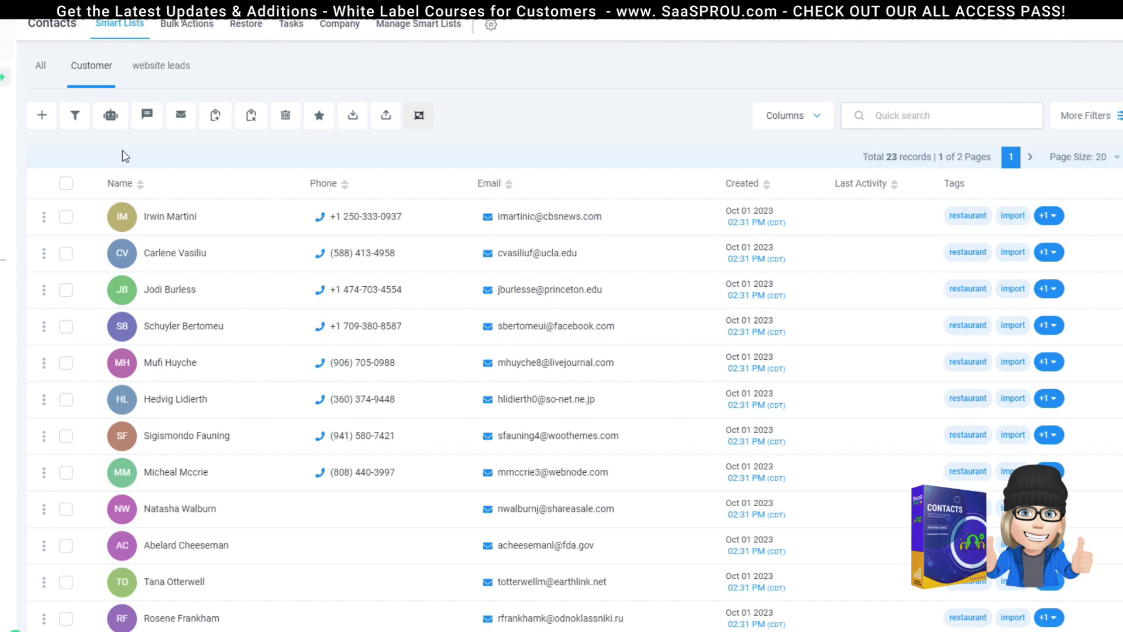
{"action": "left_click", "coordinate": [170, 74]}
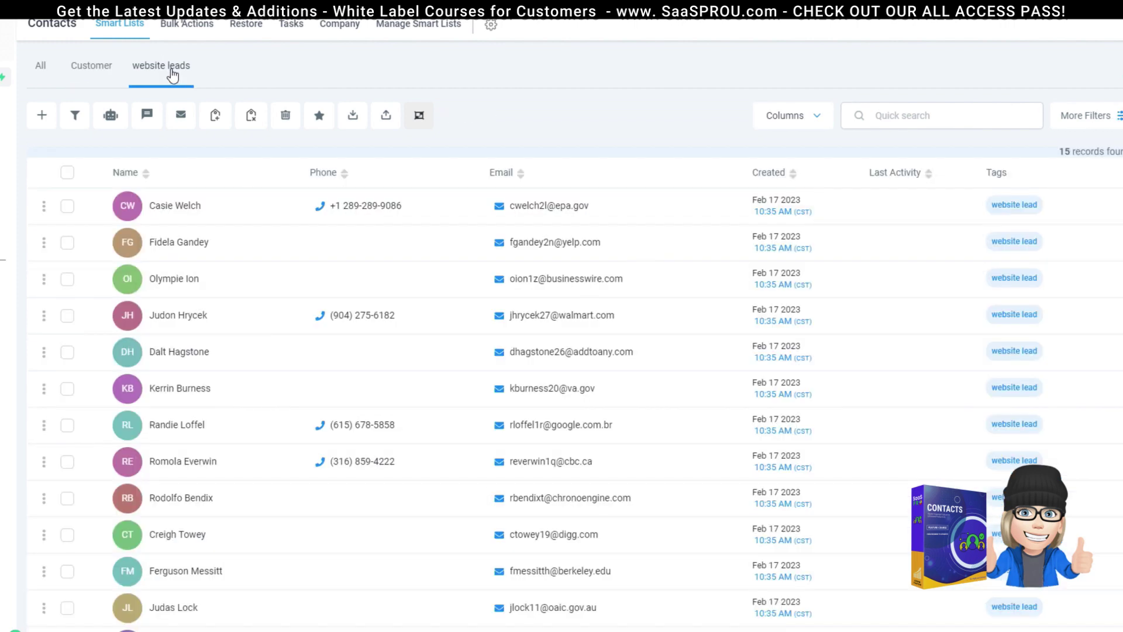
{"action": "left_click", "coordinate": [41, 70]}
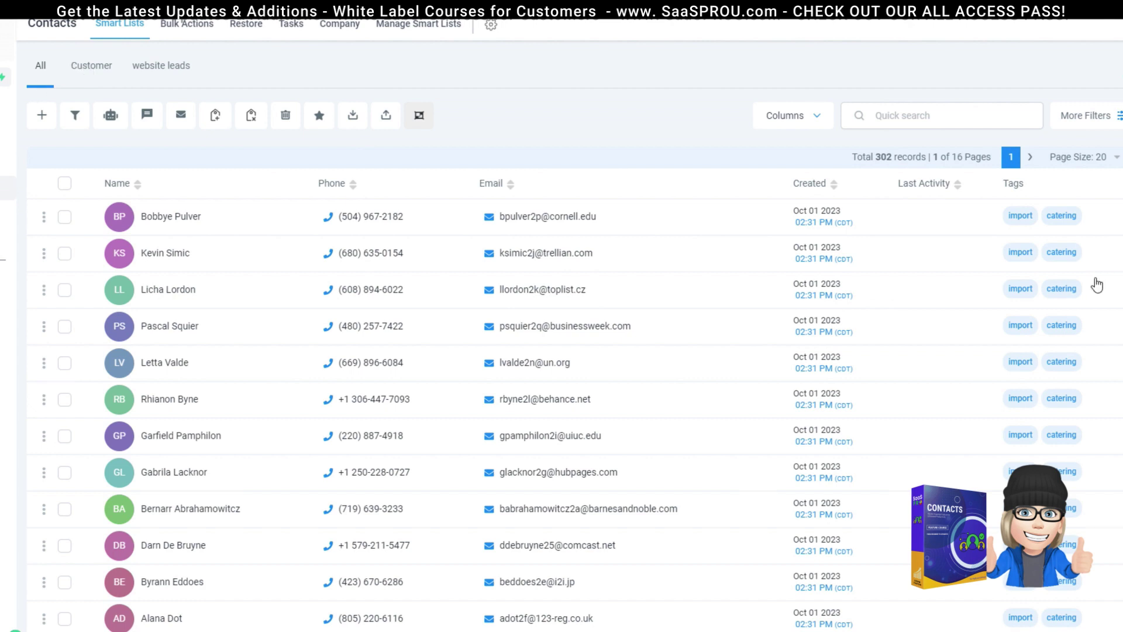
Filter the list of all contacts to those whose tag is "restaurant".
{"action": "left_click", "coordinate": [1119, 117]}
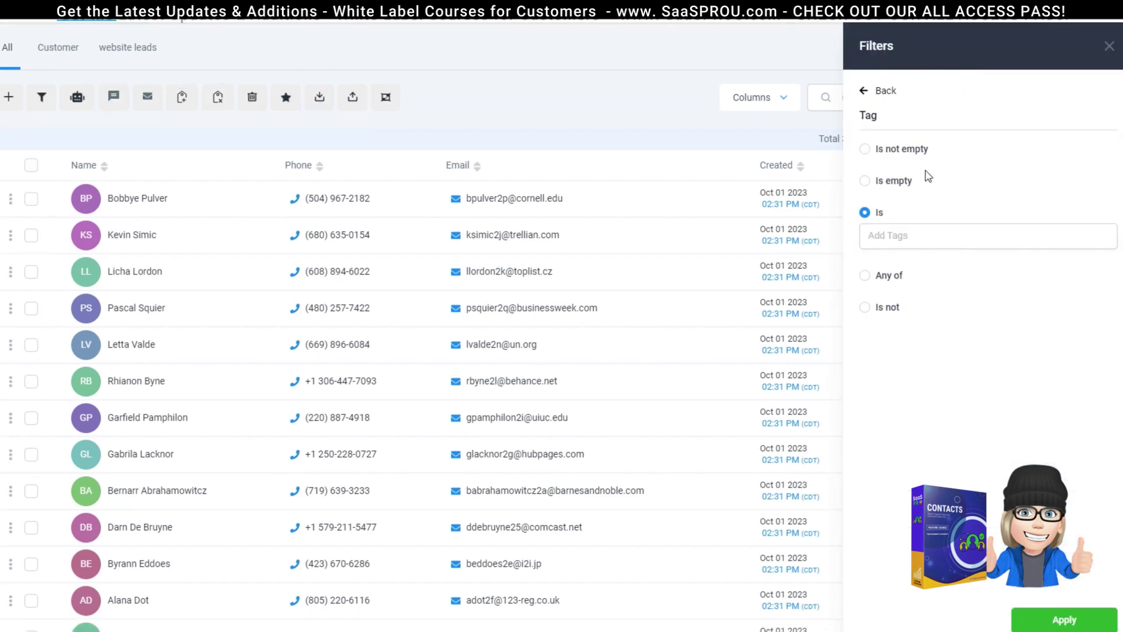
{"action": "left_click", "coordinate": [922, 234]}
{"action": "type", "text": "rest"}
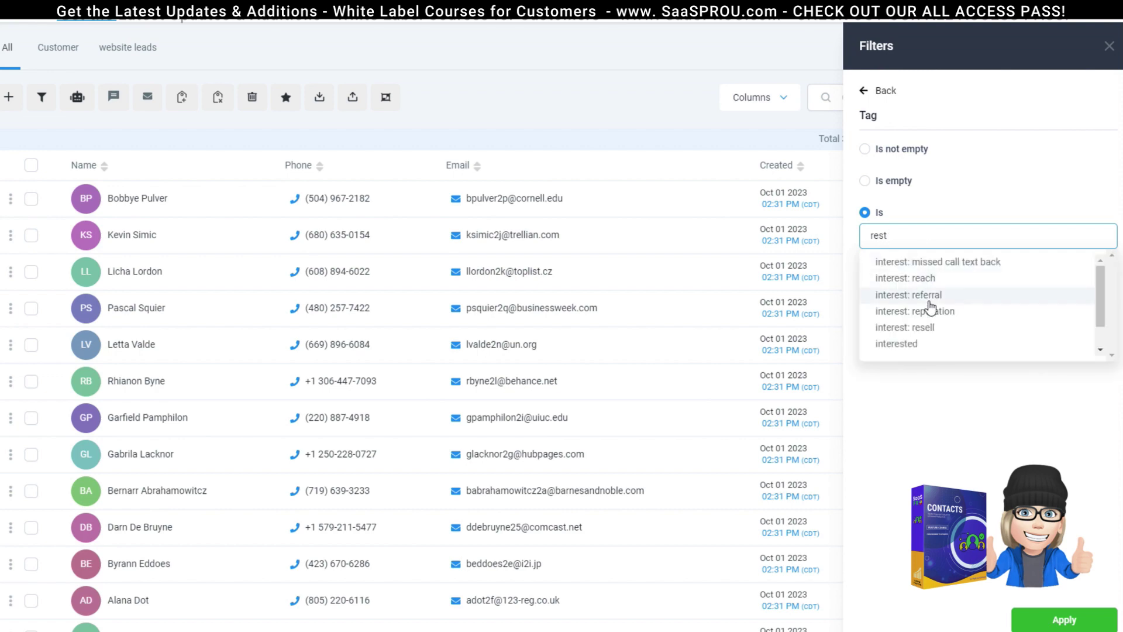
{"action": "key", "text": "Return"}
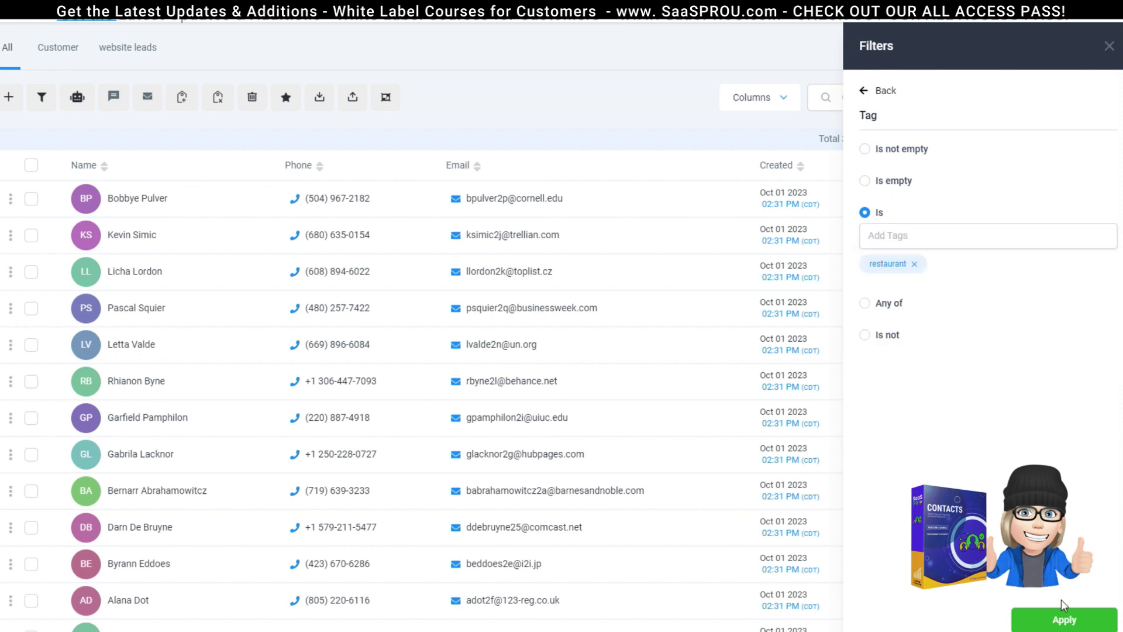
{"action": "left_click", "coordinate": [1062, 618]}
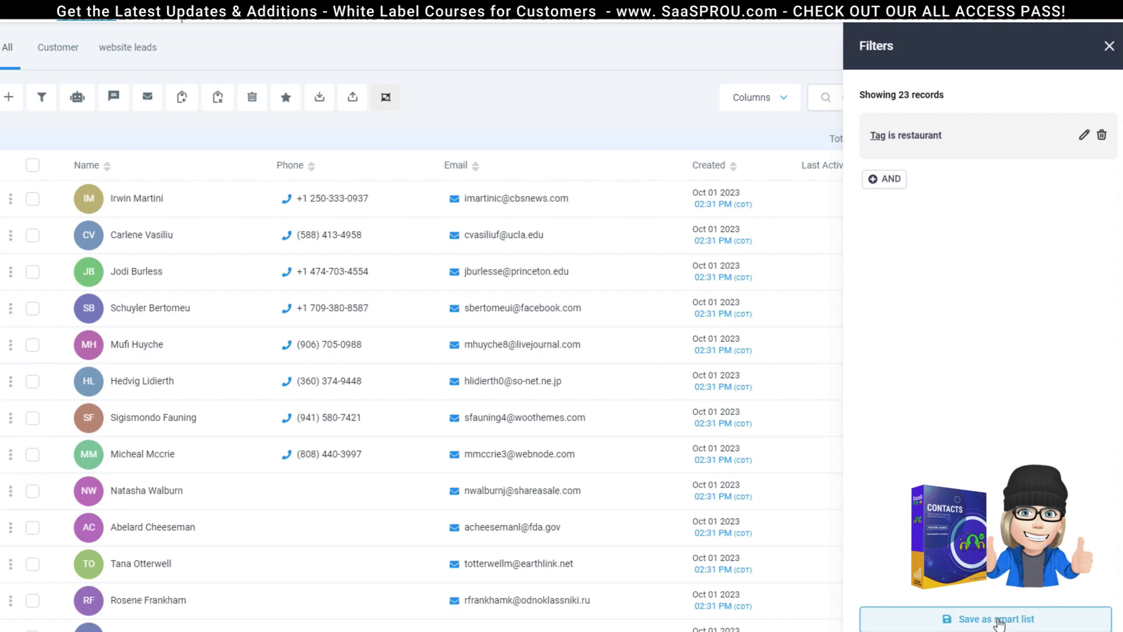
Save the filtered contacts as a smart list named "Restaurant" and close the filters.
{"action": "left_click", "coordinate": [998, 618]}
{"action": "left_click", "coordinate": [326, 83]}
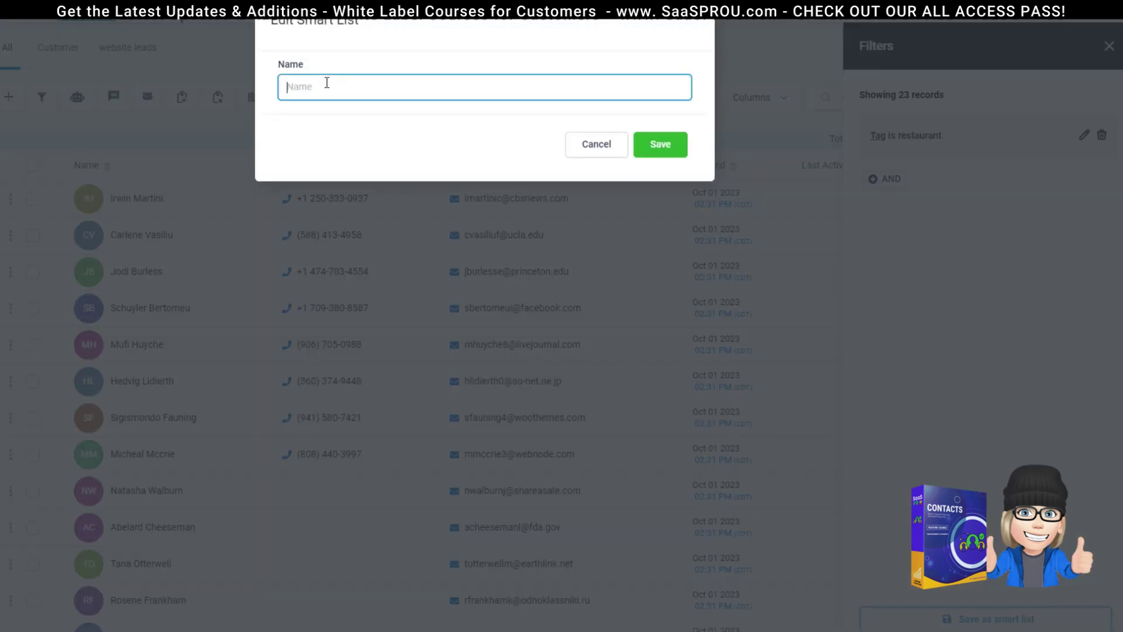
{"action": "type", "text": "Restaurant"}
{"action": "left_click", "coordinate": [660, 145]}
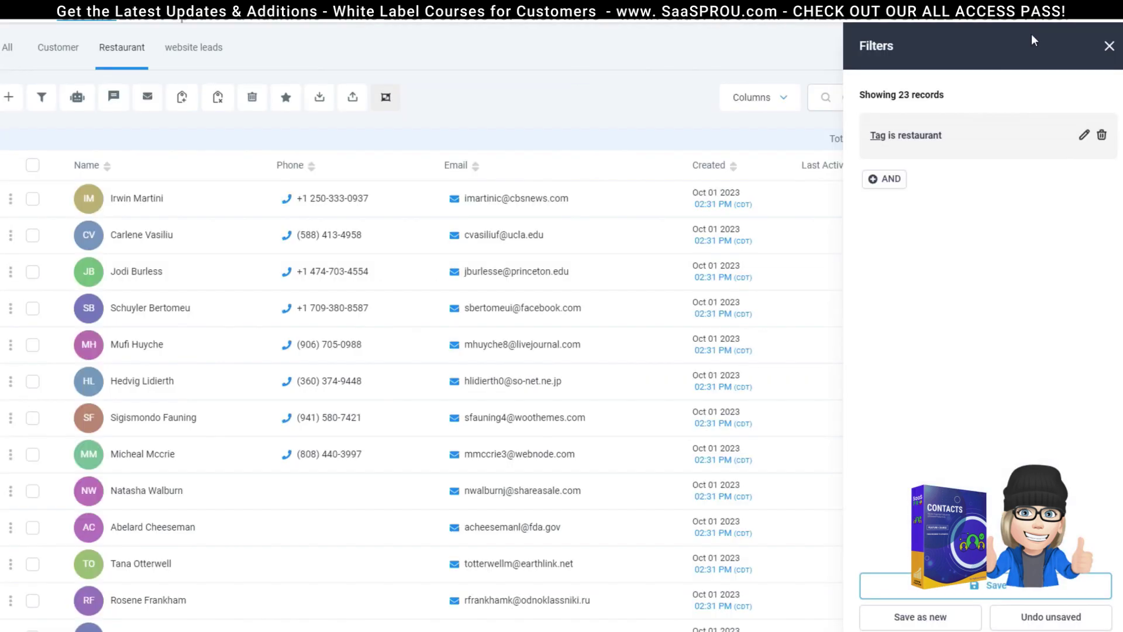
{"action": "left_click", "coordinate": [1109, 48]}
Compare the Customer and Restaurant smart lists, checking the first restaurant contact's additional tags and the list's filter.
{"action": "left_click", "coordinate": [58, 48]}
{"action": "left_click", "coordinate": [119, 52]}
{"action": "left_click", "coordinate": [1017, 198]}
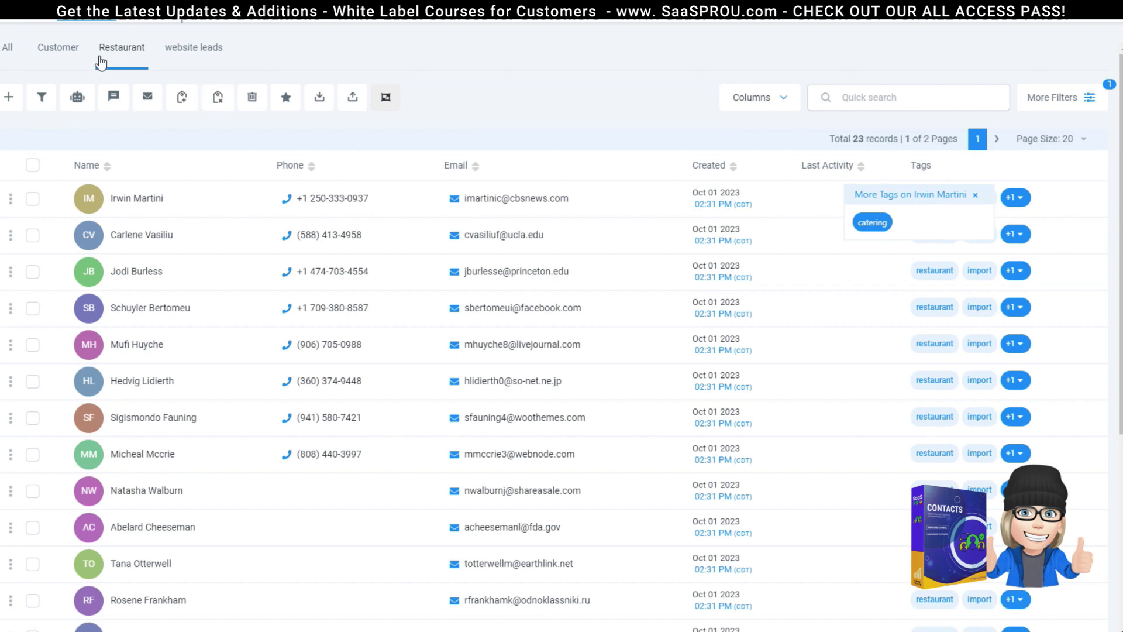
{"action": "left_click", "coordinate": [1093, 101]}
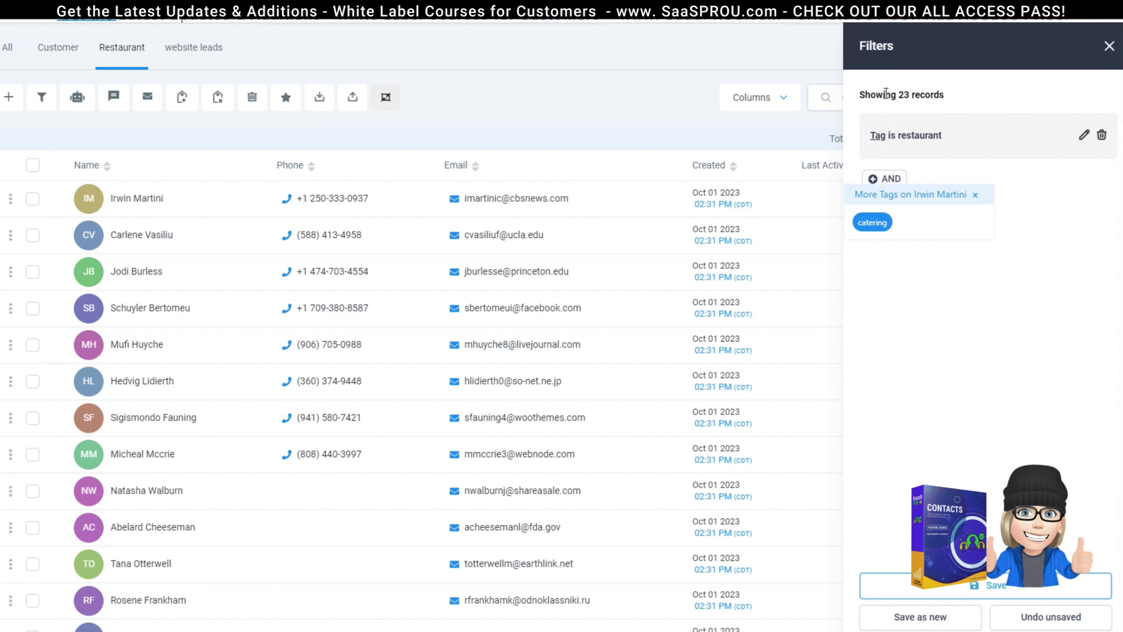
{"action": "left_click", "coordinate": [1110, 45]}
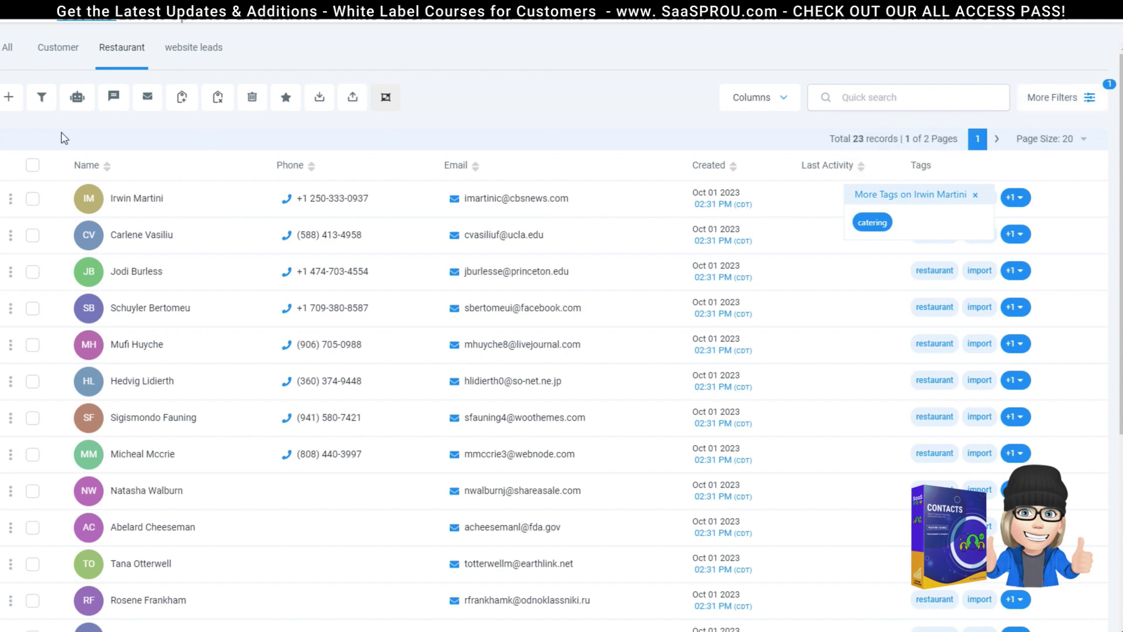
Return to the Customer smart list and look through its contacts and their tags.
{"action": "left_click", "coordinate": [54, 50]}
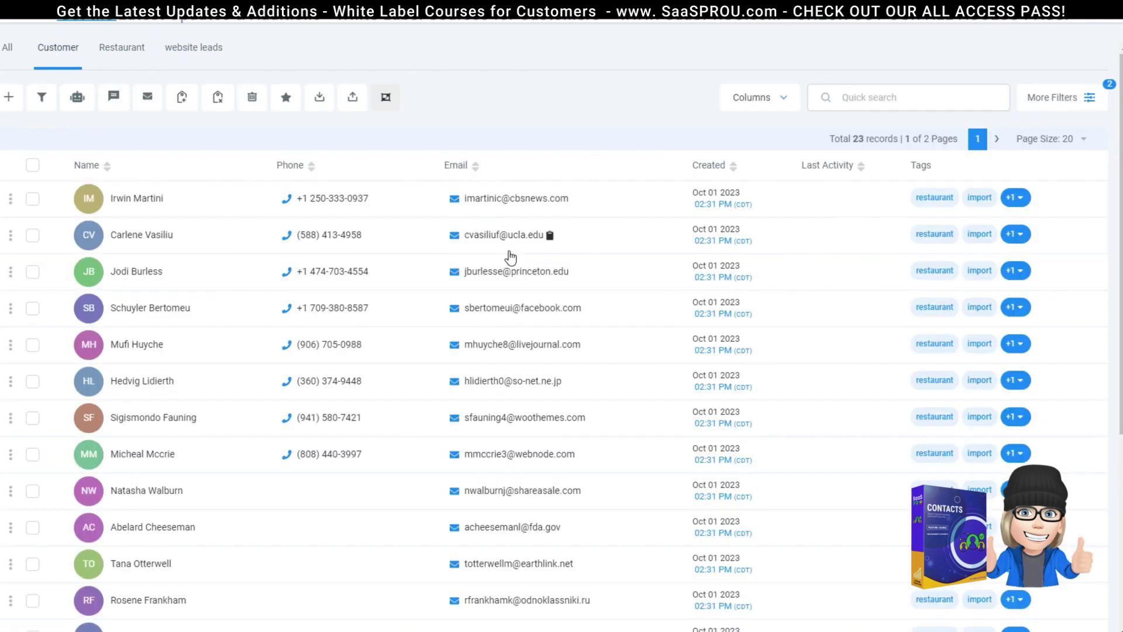
{"action": "scroll", "coordinate": [860, 393], "scroll_direction": "down", "scroll_amount": 1}
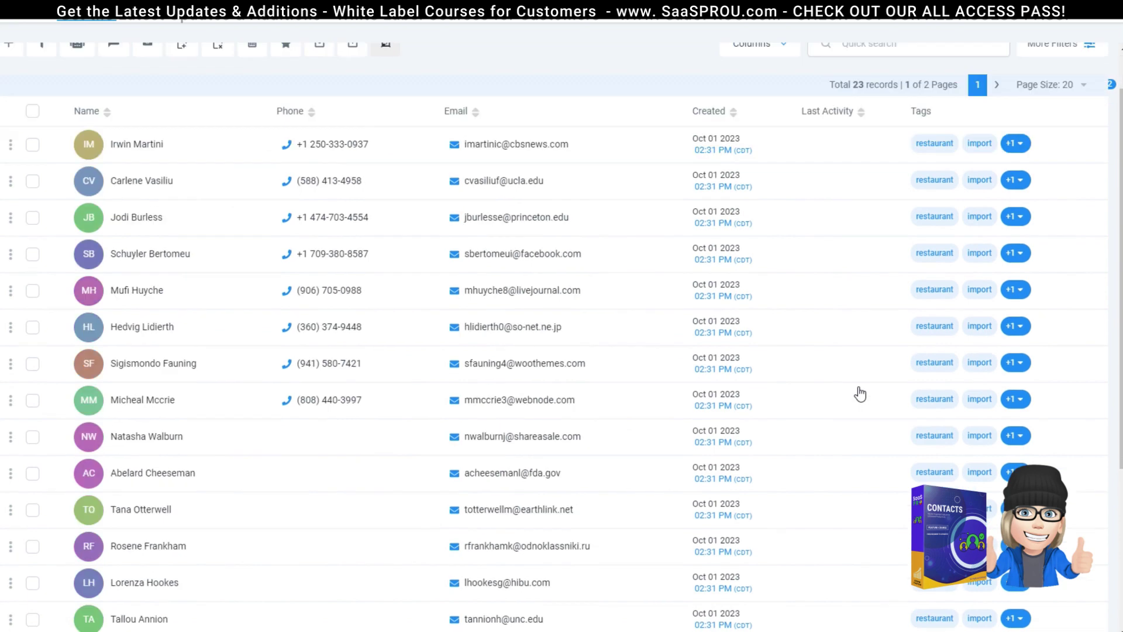
{"action": "scroll", "coordinate": [860, 393], "scroll_direction": "down", "scroll_amount": 4}
{"action": "scroll", "coordinate": [819, 360], "scroll_direction": "up", "scroll_amount": 5}
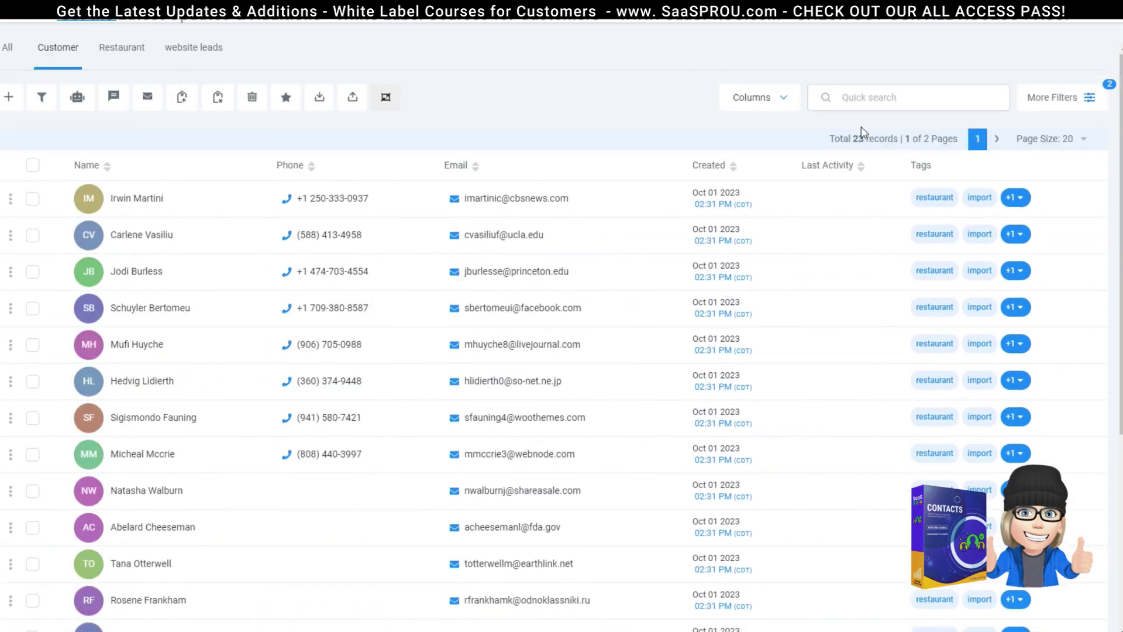
Remove the "import" tag from all 200 contacts in the Customer list, with the action description "import tag removal".
{"action": "left_click", "coordinate": [70, 58]}
{"action": "left_click", "coordinate": [31, 167]}
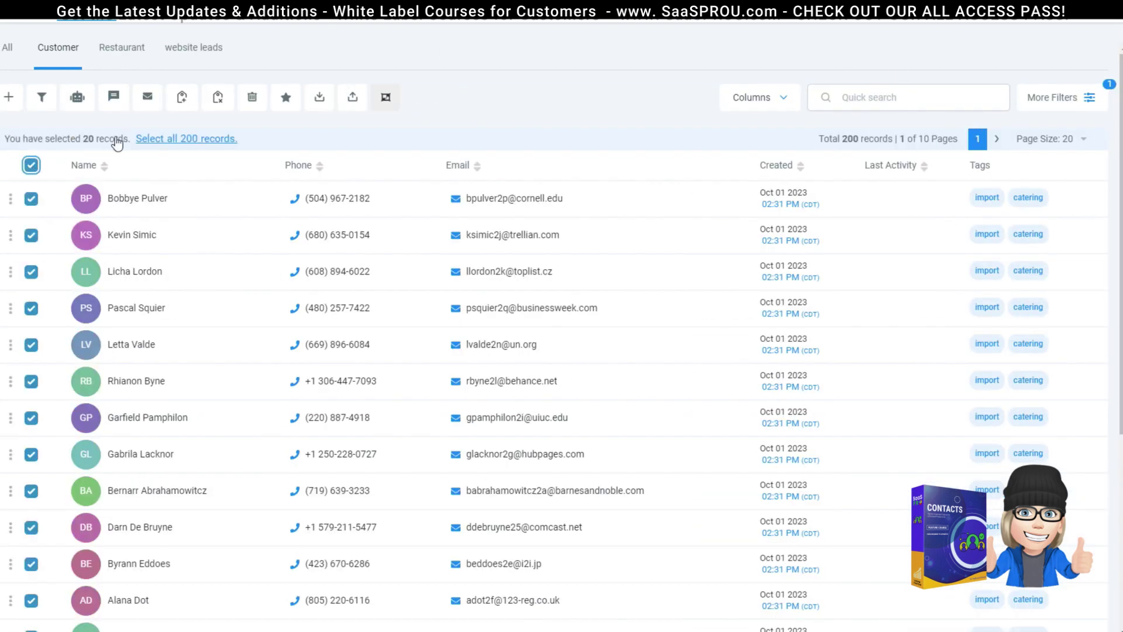
{"action": "left_click", "coordinate": [222, 139]}
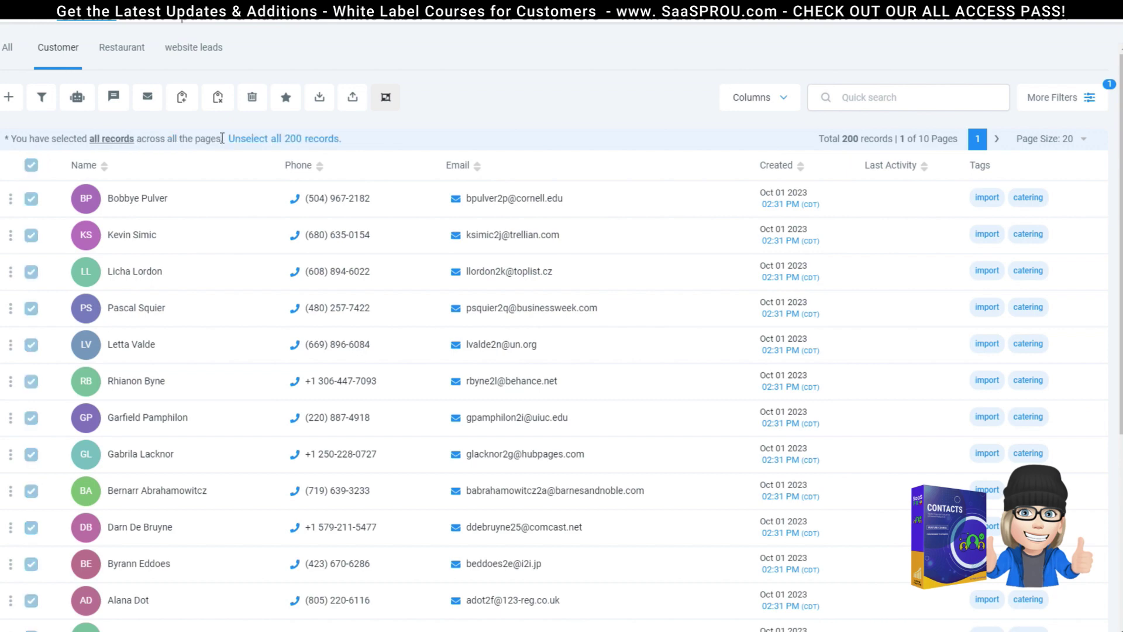
{"action": "left_click", "coordinate": [217, 99]}
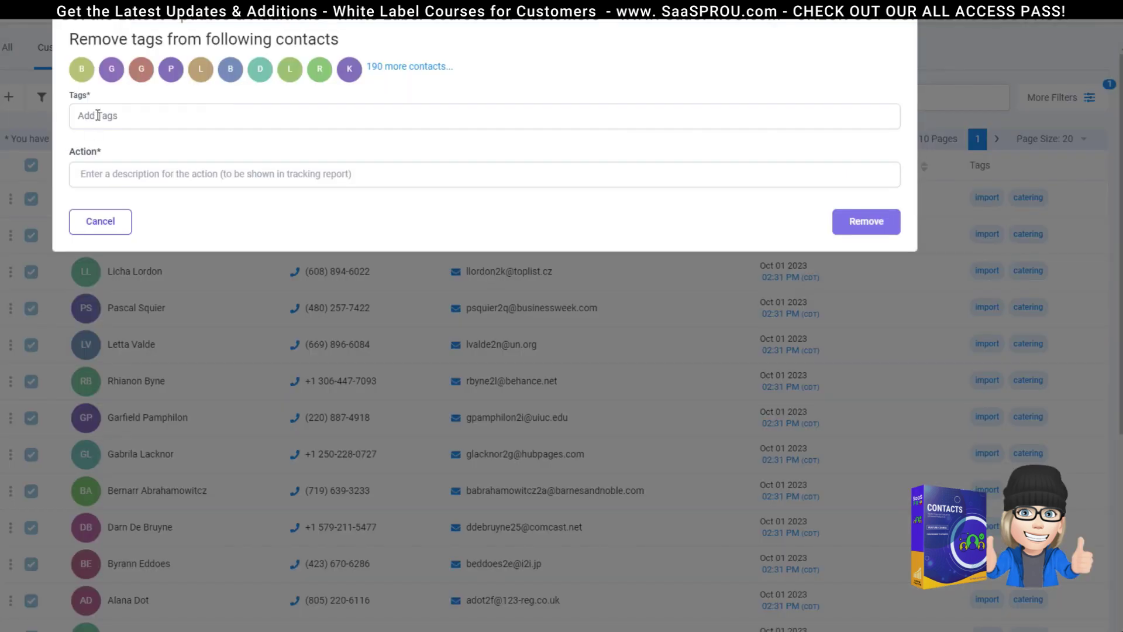
{"action": "left_click", "coordinate": [97, 115]}
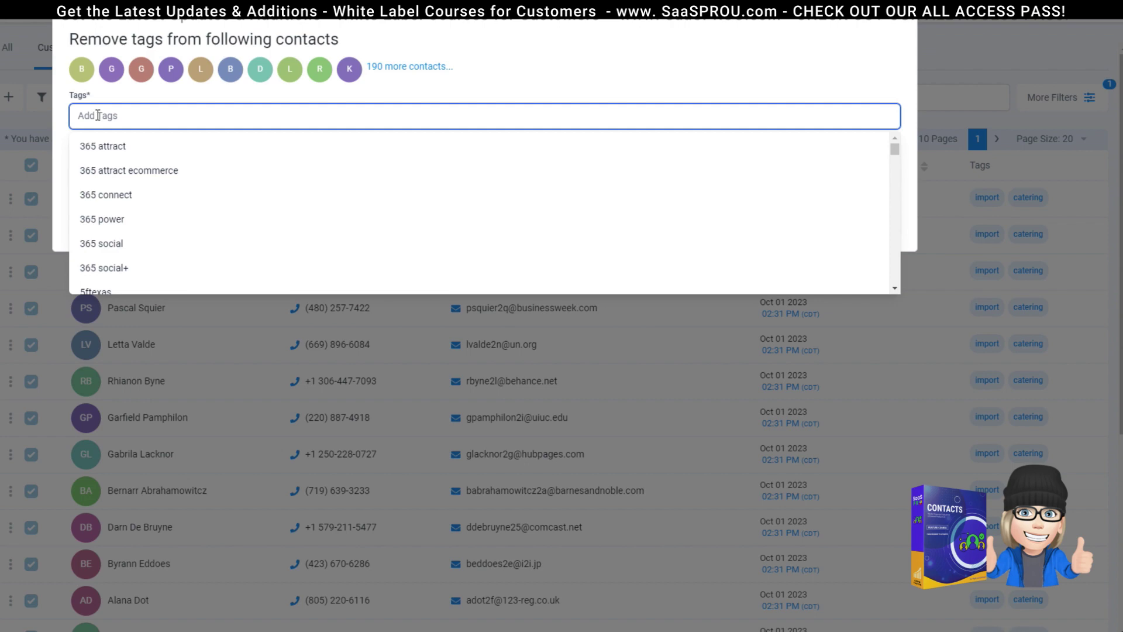
{"action": "type", "text": "imp"}
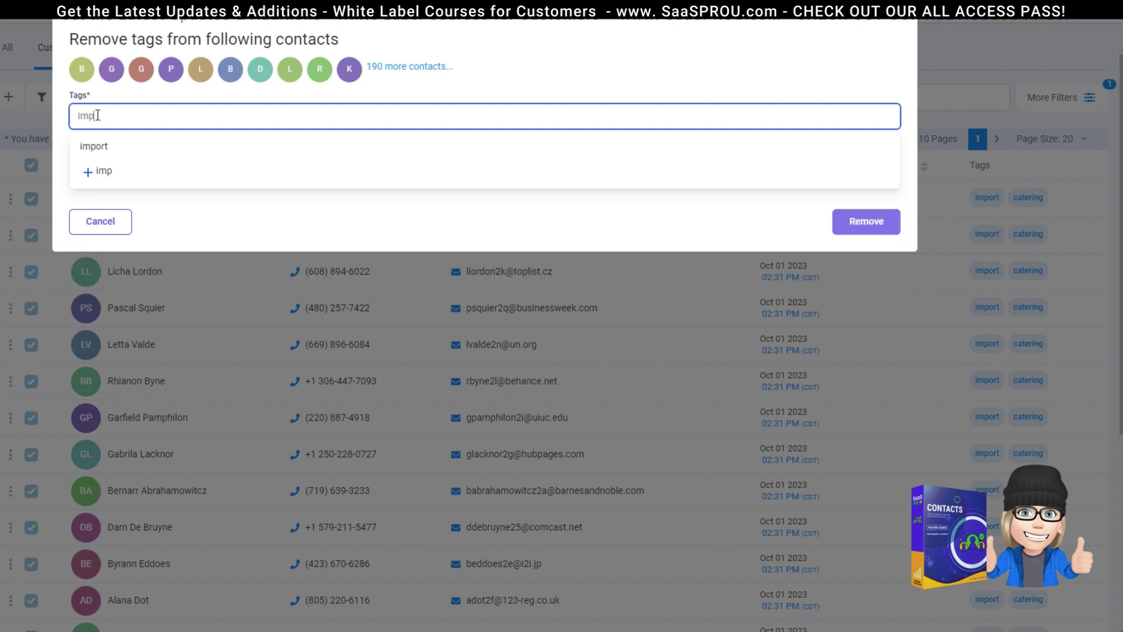
{"action": "left_click", "coordinate": [93, 146]}
{"action": "left_click", "coordinate": [108, 175]}
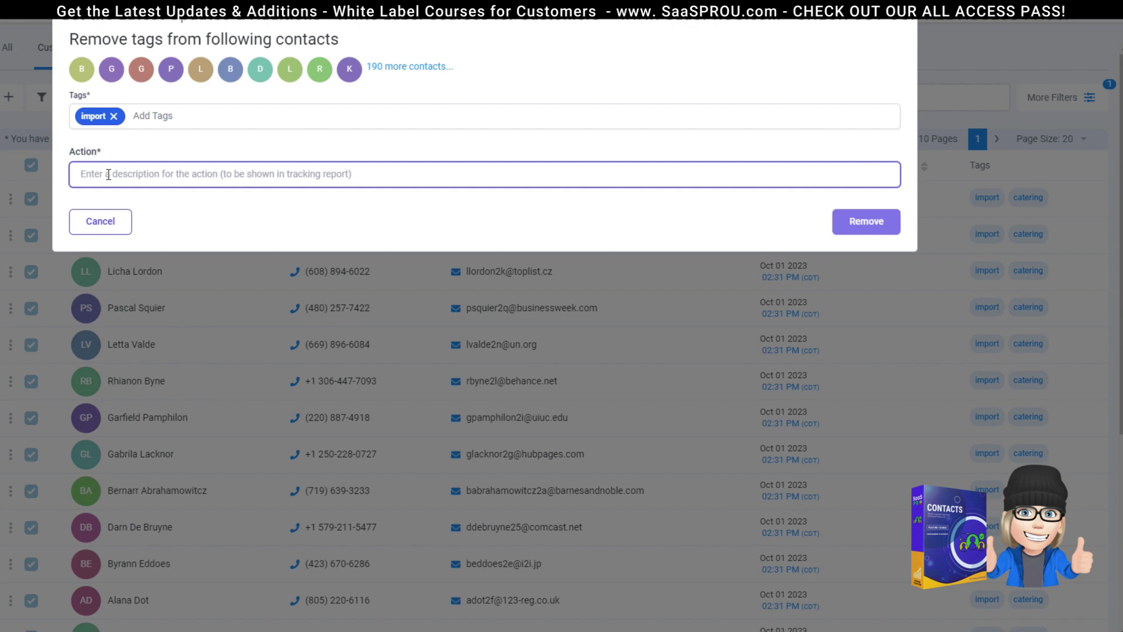
{"action": "type", "text": "import tag removal"}
{"action": "left_click", "coordinate": [868, 230]}
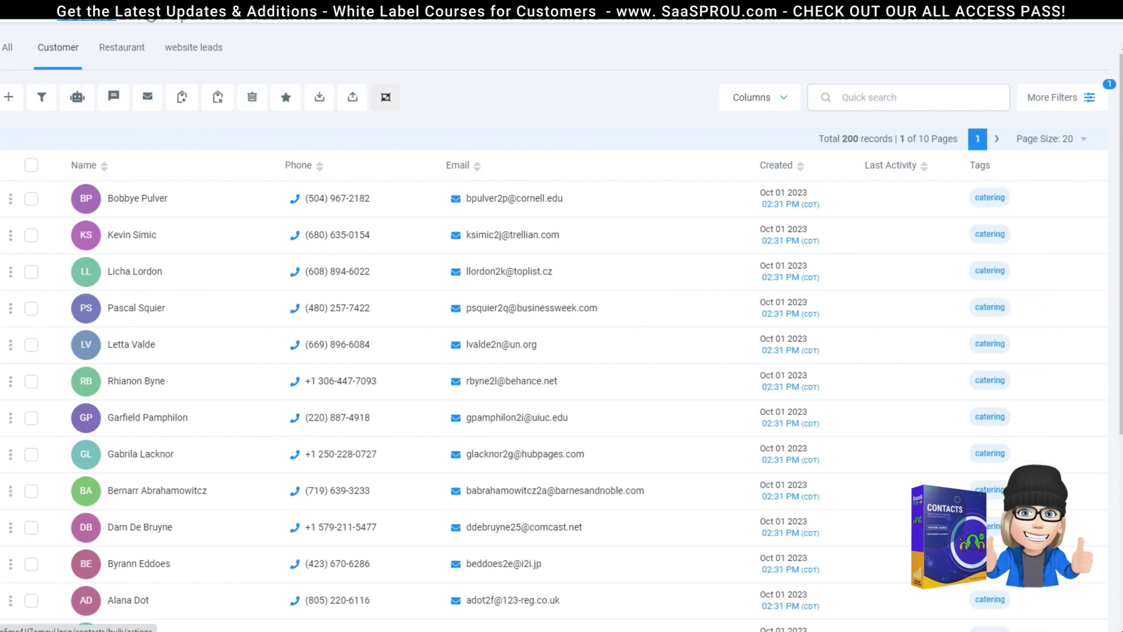
Check the "import tag removal" statistics in the bulk actions history and return to the smart lists.
{"action": "left_click", "coordinate": [88, 19]}
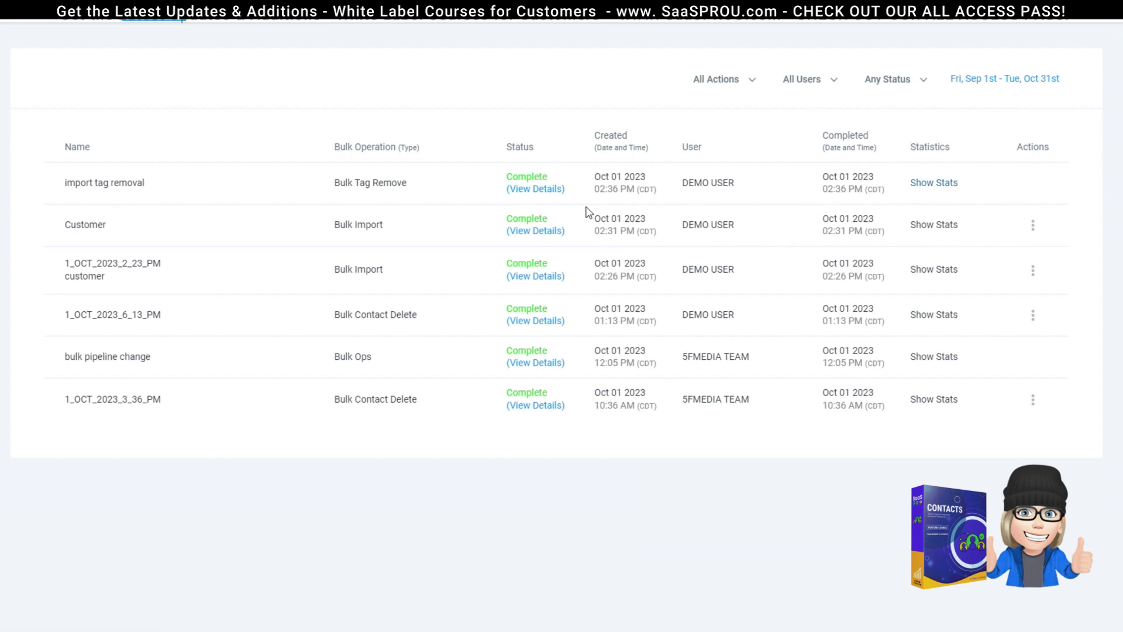
{"action": "left_click", "coordinate": [934, 183]}
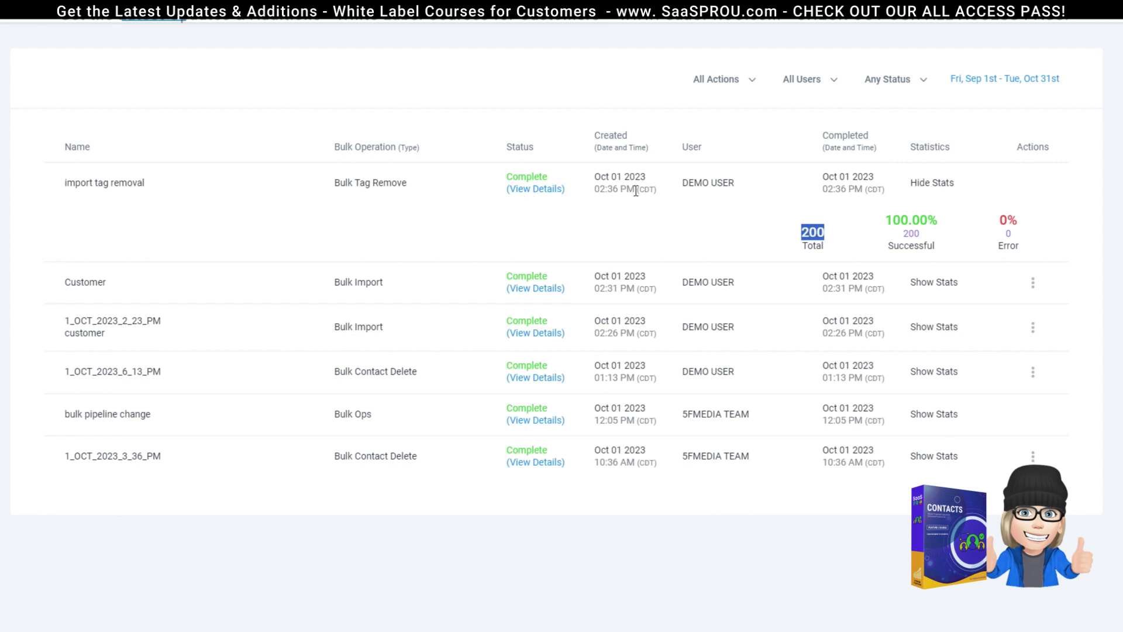
{"action": "left_click_drag", "start_coordinate": [936, 228], "coordinate": [870, 217]}
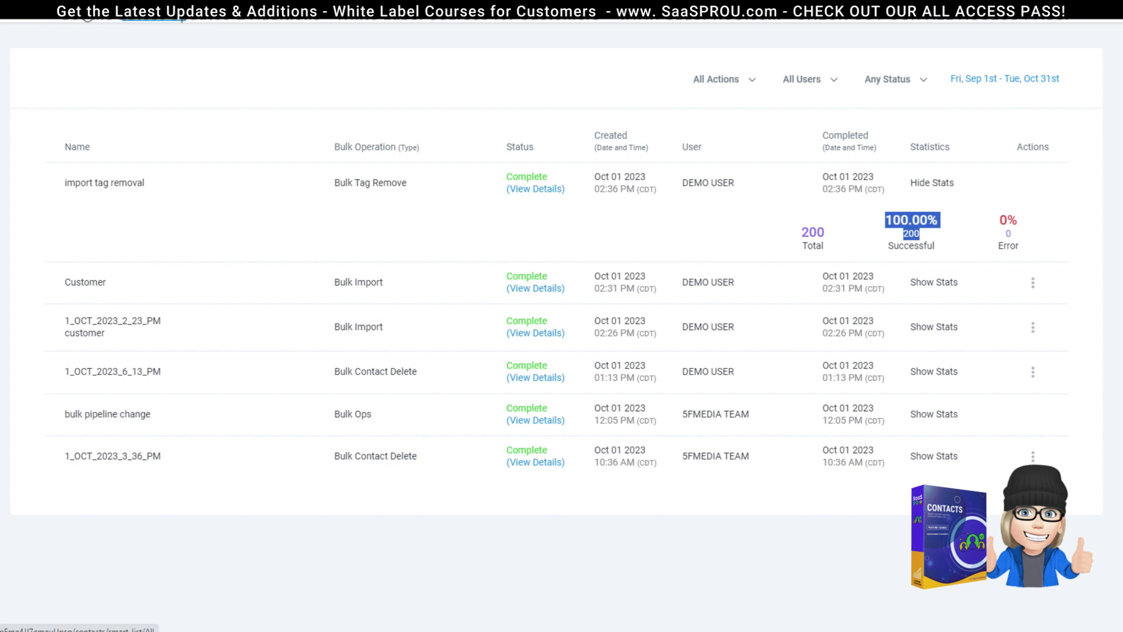
{"action": "left_click", "coordinate": [86, 17]}
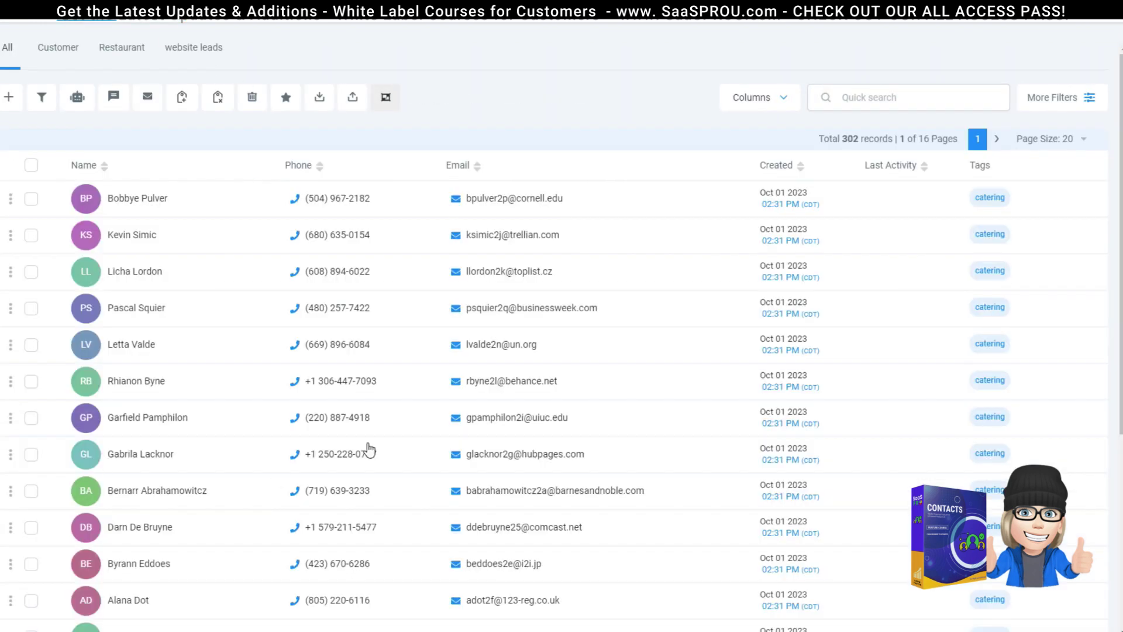
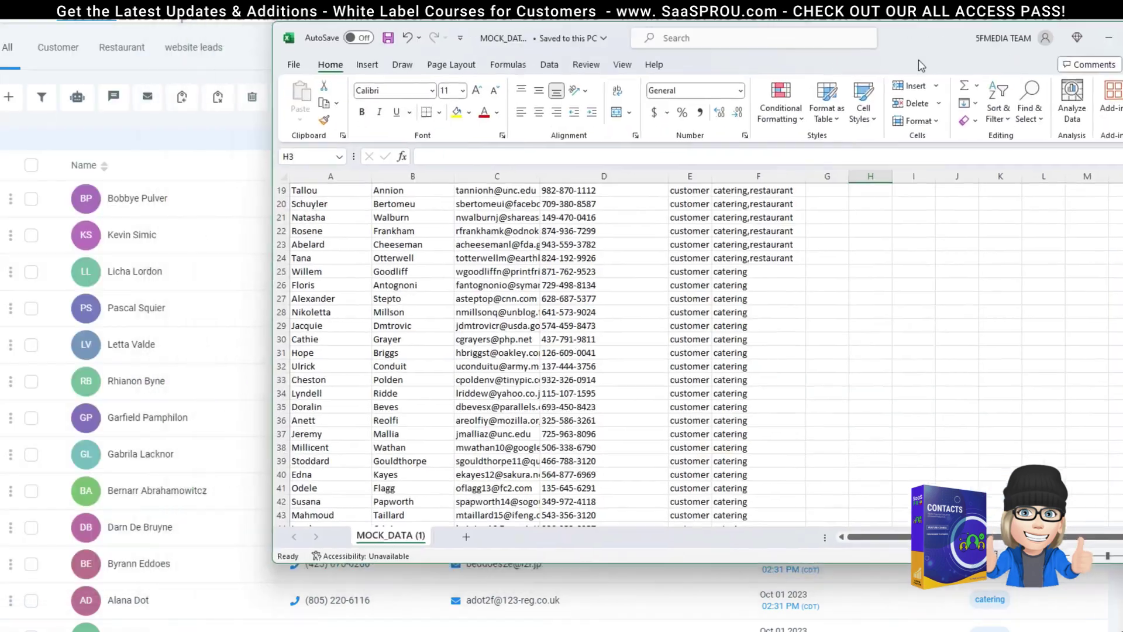
Review the header row and the first contact's row in the MOCK_DATA spreadsheet in Excel, and return to the CRM's contact list.
{"action": "scroll", "coordinate": [249, 299], "scroll_direction": "up", "scroll_amount": 6}
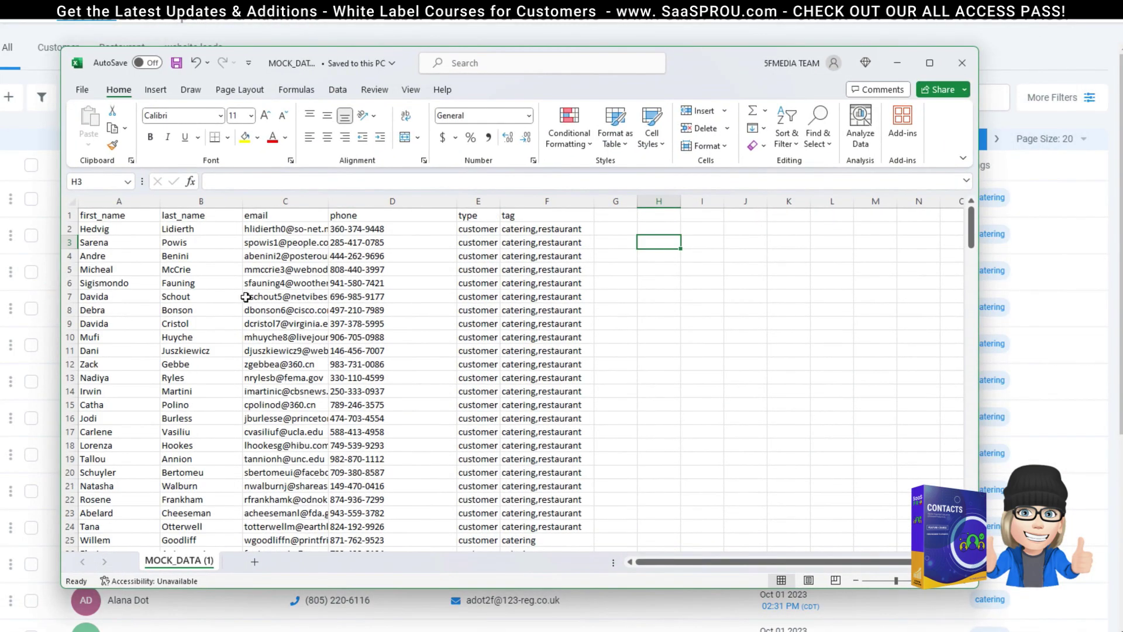
{"action": "left_click_drag", "start_coordinate": [124, 227], "coordinate": [387, 214]}
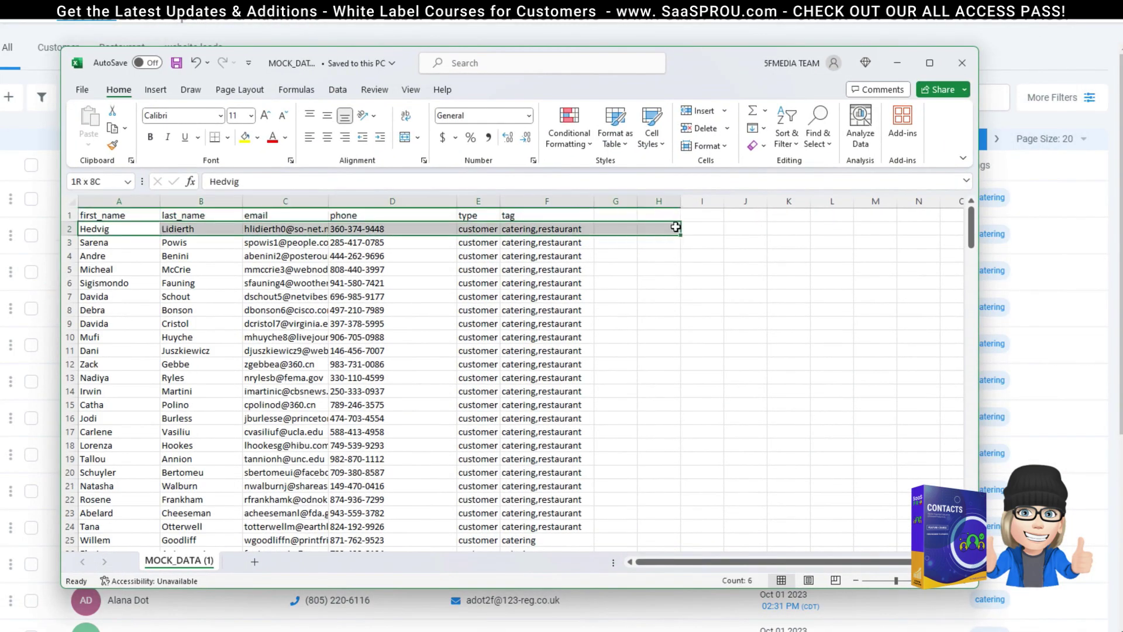
{"action": "left_click_drag", "start_coordinate": [88, 216], "coordinate": [687, 212]}
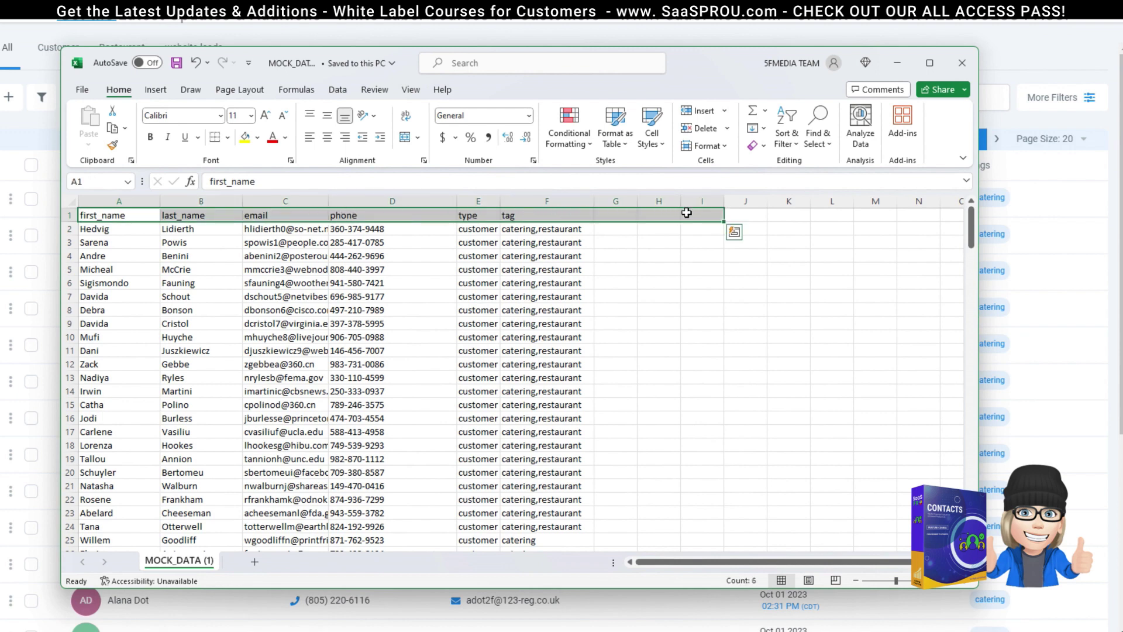
{"action": "left_click", "coordinate": [639, 279]}
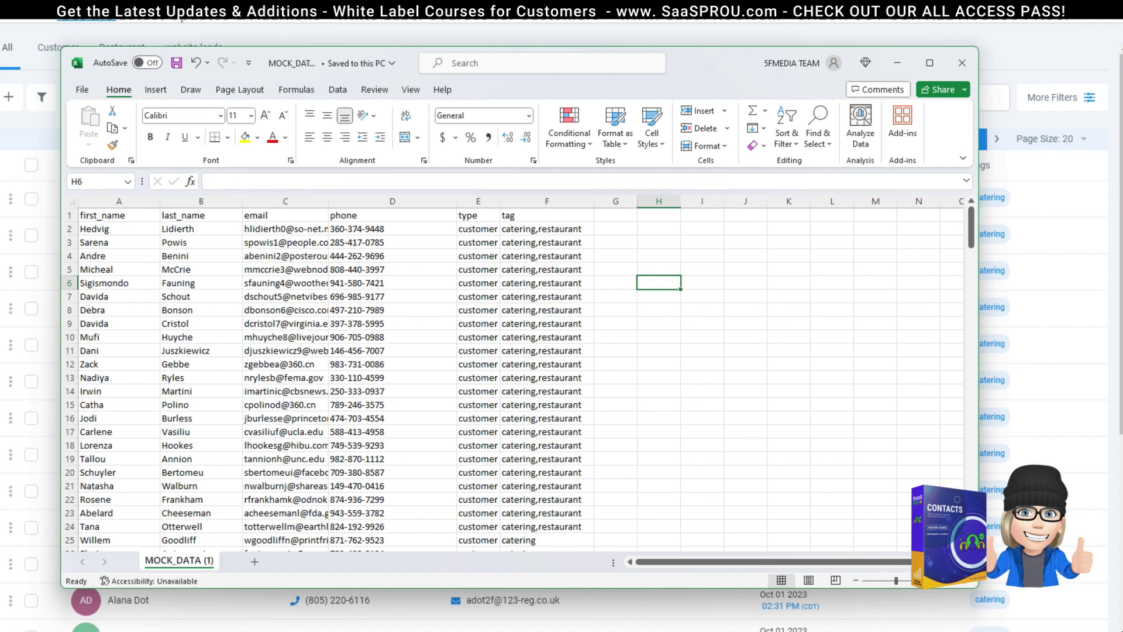
{"action": "left_click", "coordinate": [898, 65]}
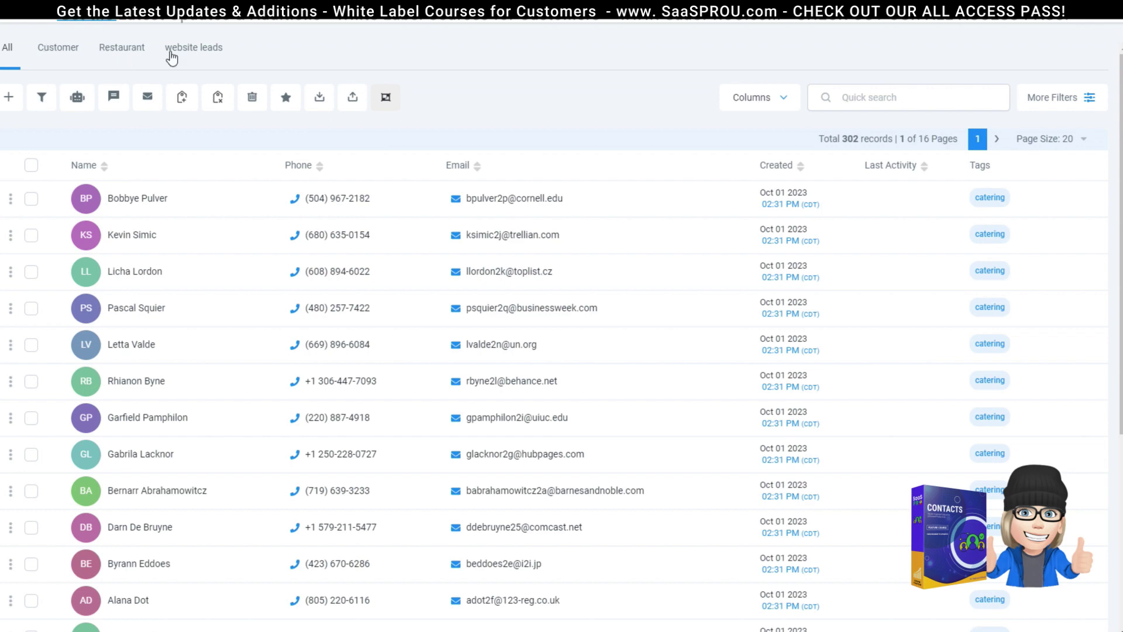
Select all contacts shown on the first page of the Restaurant smart list.
{"action": "left_click", "coordinate": [118, 53]}
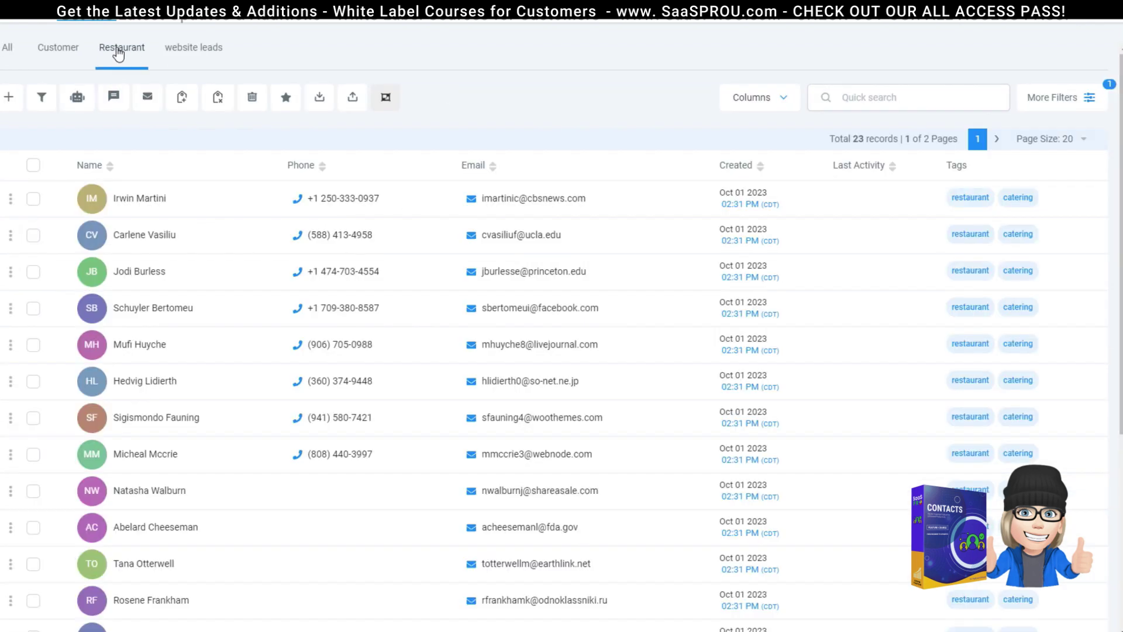
{"action": "left_click", "coordinate": [33, 167]}
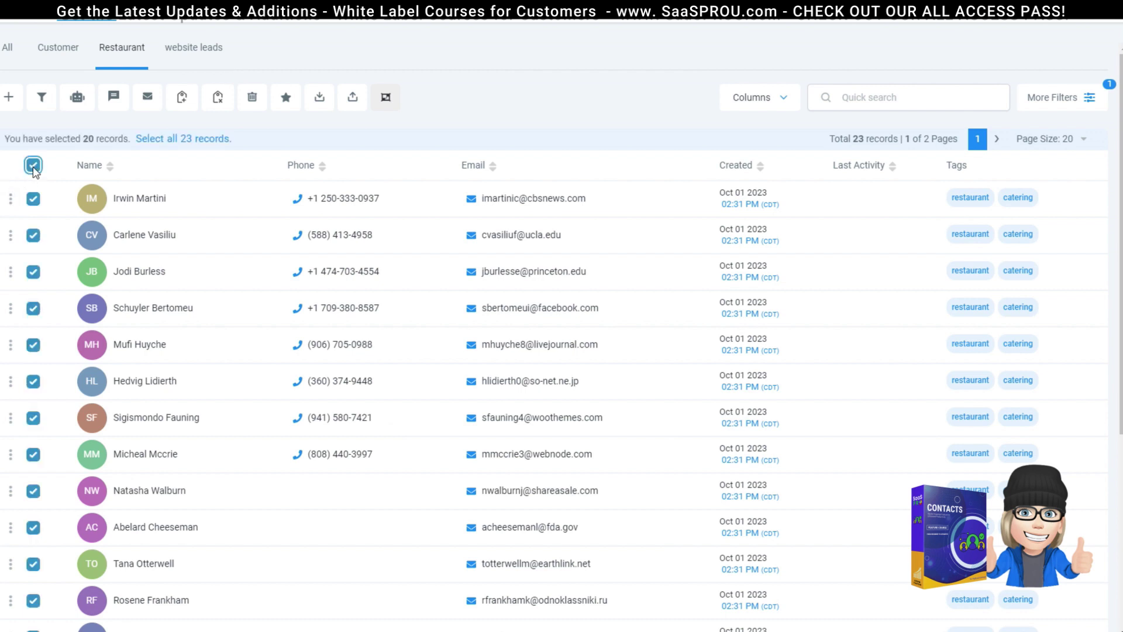